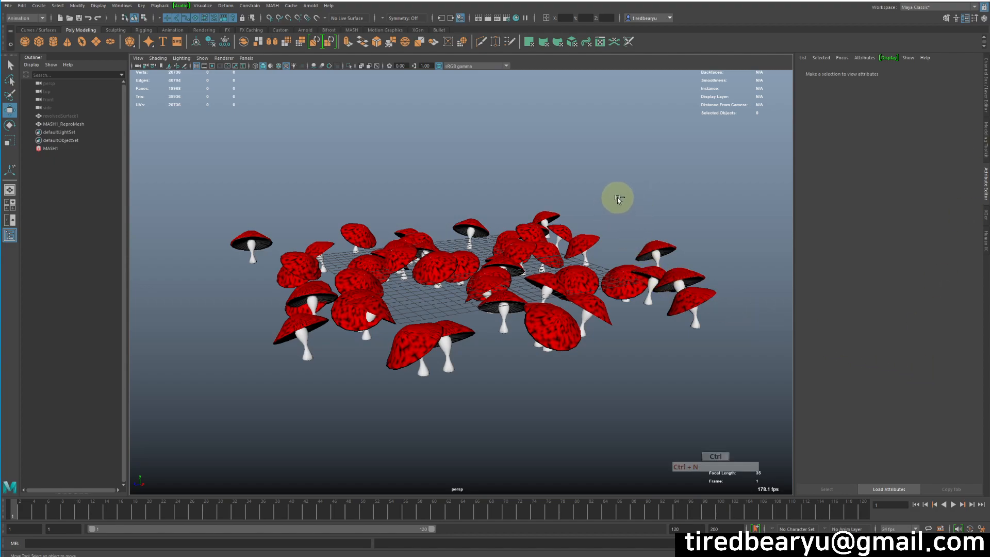
# Step: Save the changes to the current mushroom scene and start a new empty scene
pyautogui.keyDown('ctrl'); pyautogui.click(637, 185); pyautogui.keyUp('ctrl')
pyautogui.hotkey('ctrl', 's')
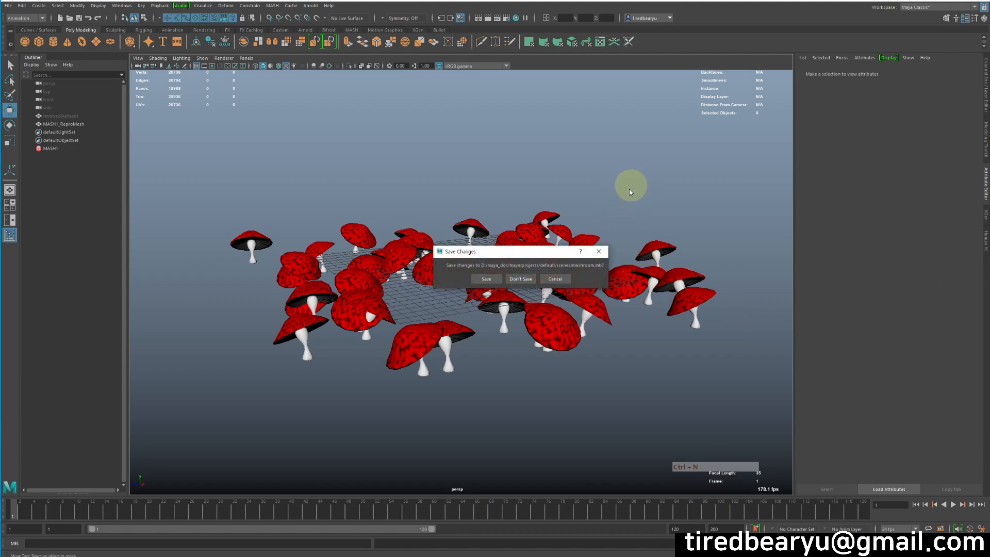
pyautogui.click(481, 279)
pyautogui.click(504, 284)
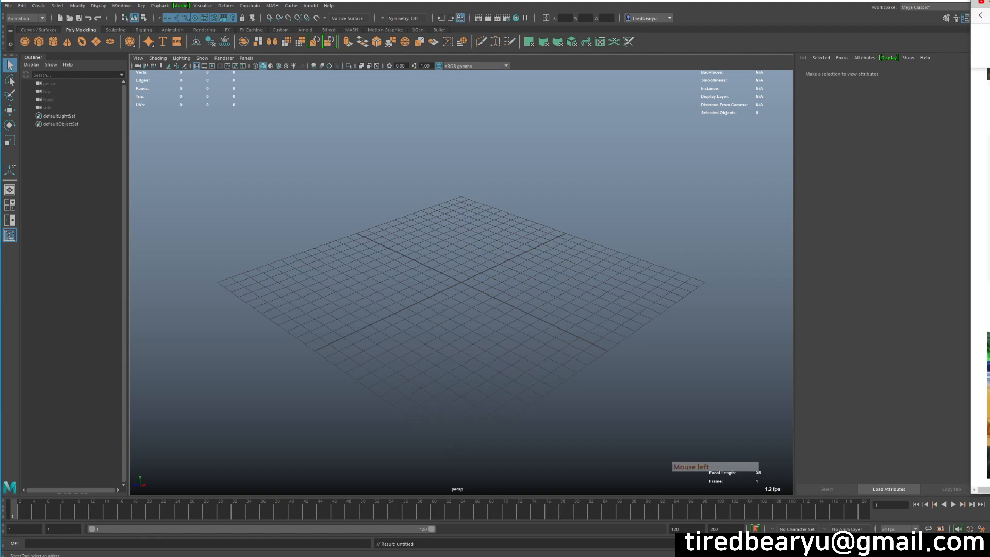
# Step: Switch to the browser and examine the mushroom image search results for reference cap and stem shapes
pyautogui.moveTo(989, 19); pyautogui.dragTo(709, 43)
pyautogui.scroll(-10, 766, 216)
pyautogui.scroll(15, 766, 215)
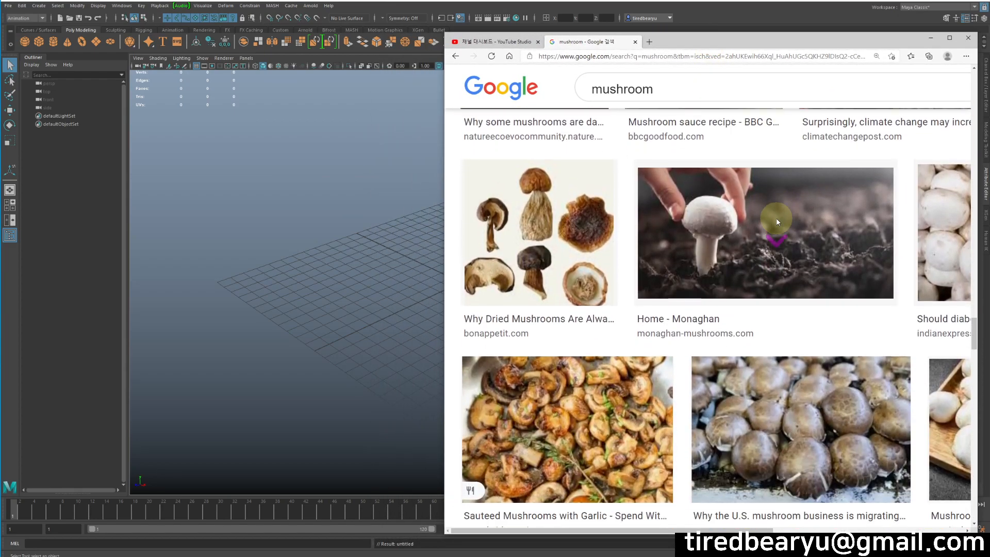
pyautogui.scroll(-4, 889, 228)
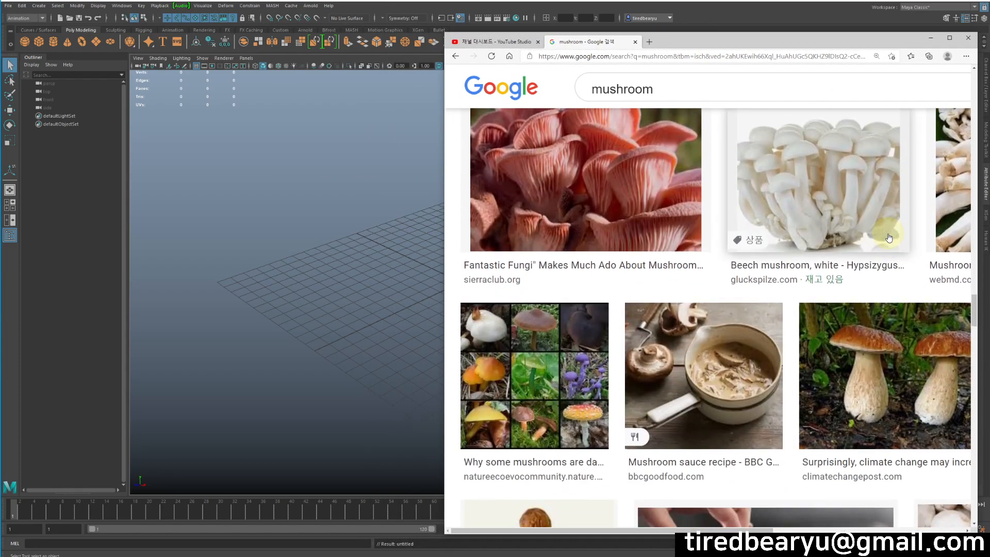
pyautogui.scroll(-4, 884, 233)
pyautogui.scroll(-10, 884, 233)
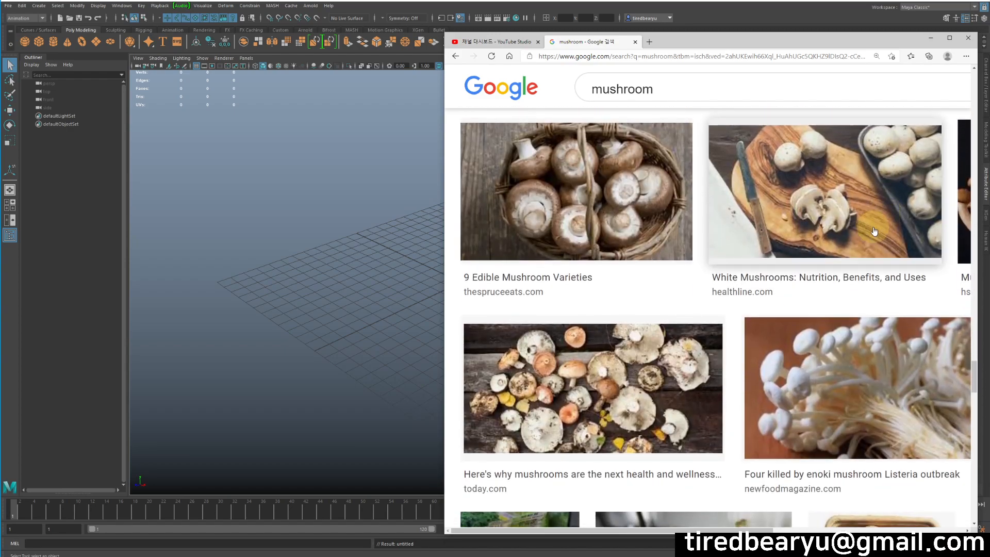
pyautogui.scroll(-4, 867, 209)
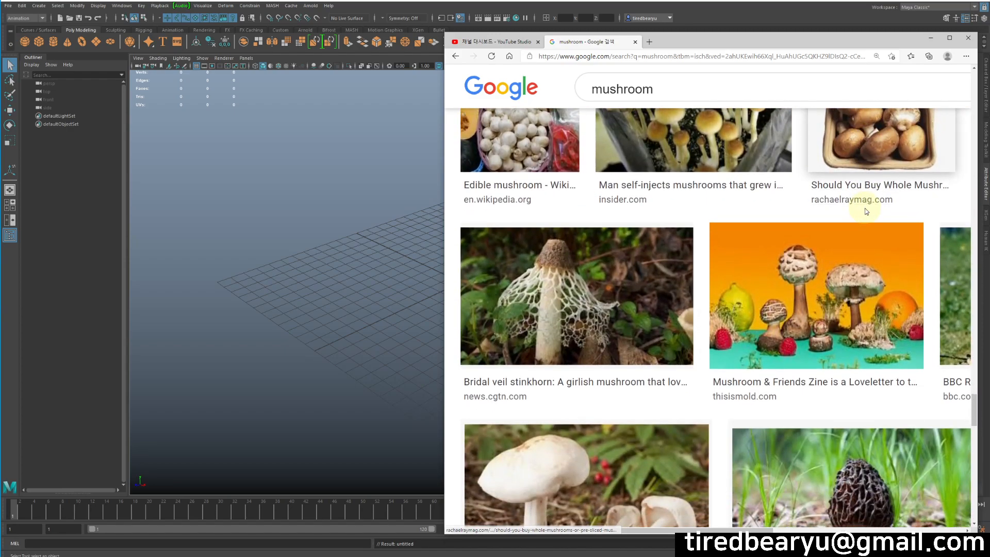
pyautogui.scroll(-7, 862, 211)
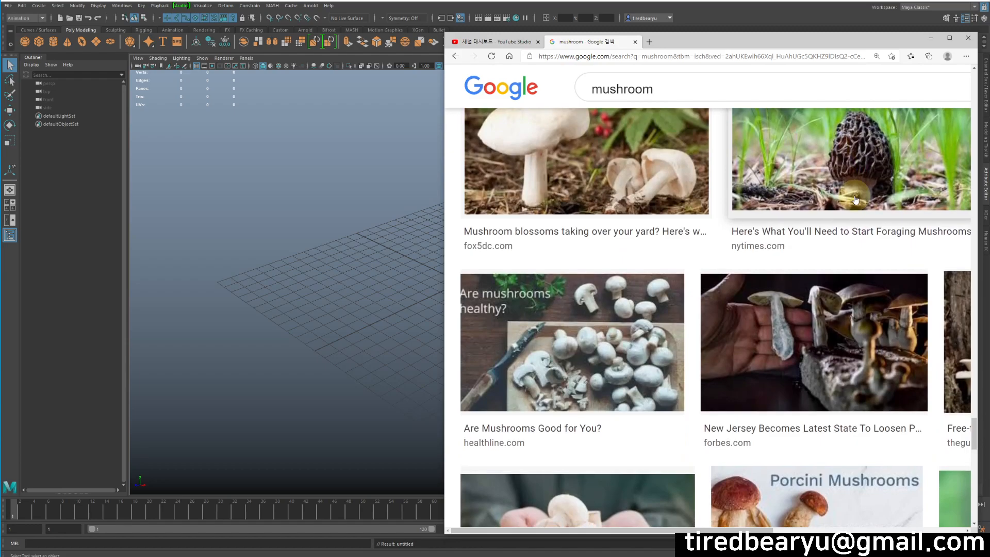
pyautogui.scroll(-8, 854, 199)
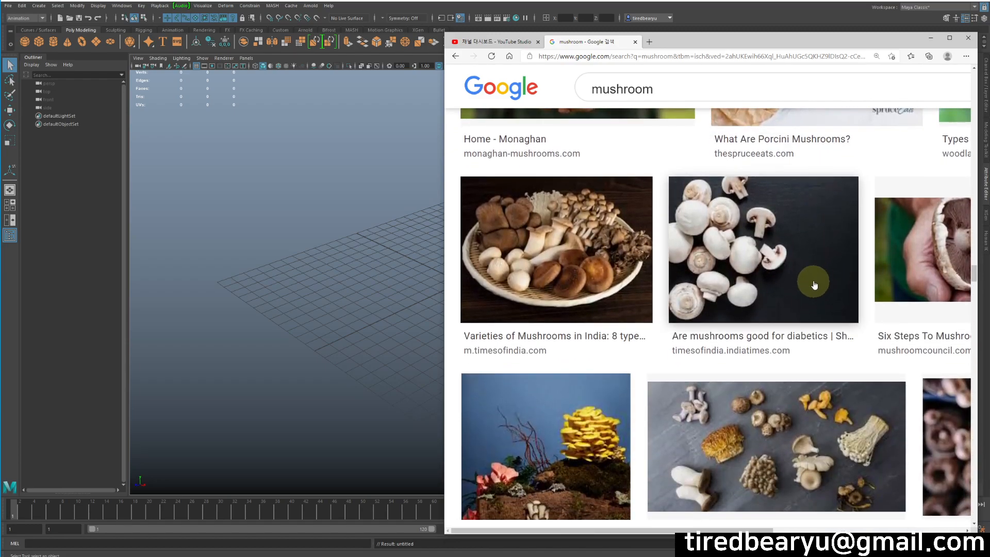
pyautogui.scroll(-3, 812, 281)
pyautogui.scroll(-6, 814, 282)
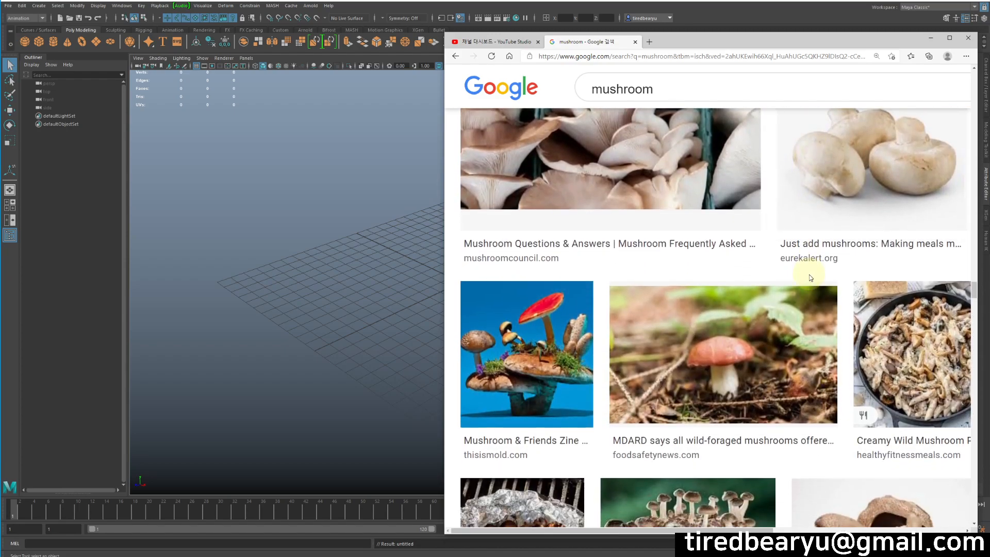
pyautogui.scroll(-4, 809, 277)
pyautogui.scroll(-1, 814, 281)
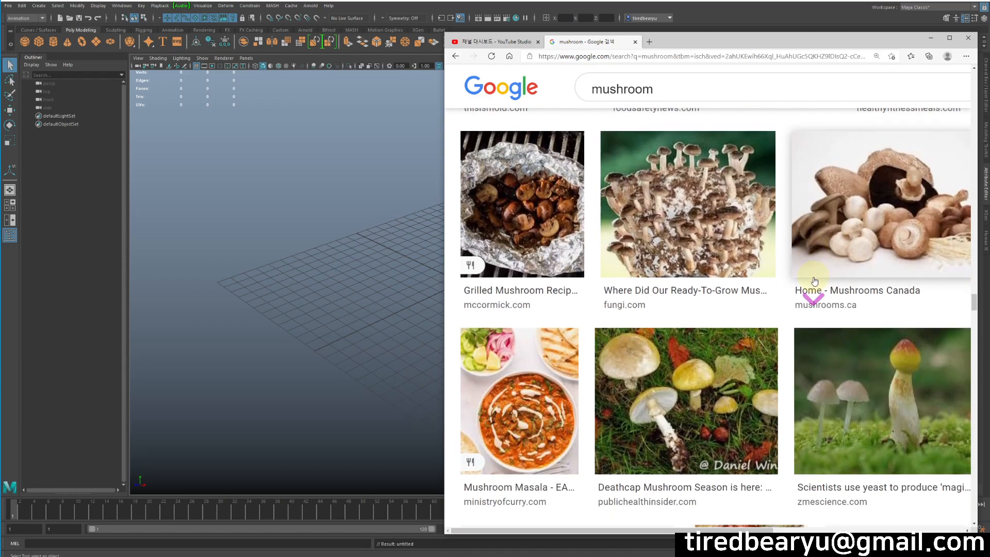
pyautogui.scroll(-4, 815, 281)
pyautogui.scroll(-3, 689, 219)
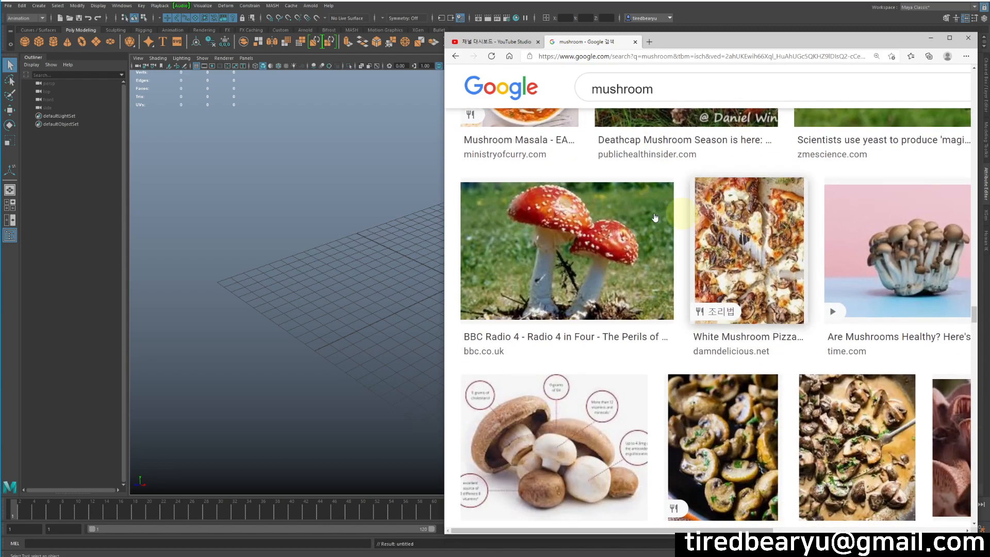
pyautogui.click(729, 54)
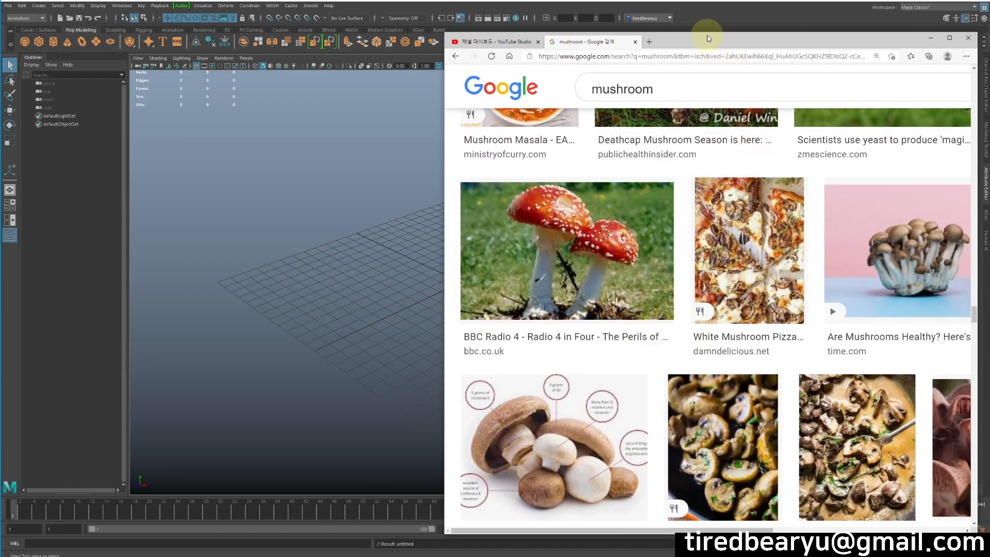
pyautogui.moveTo(720, 41); pyautogui.dragTo(989, 62)
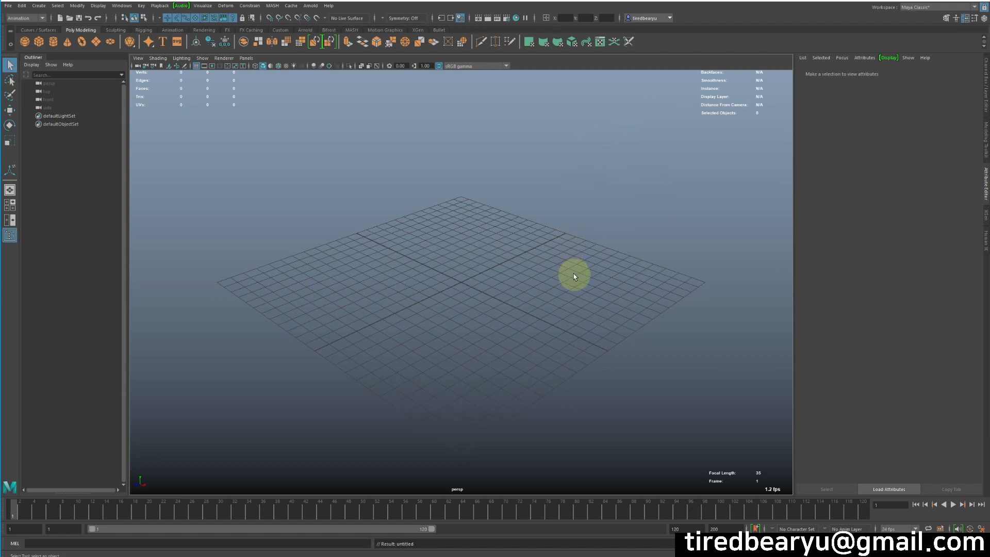
# Step: Return to the browser's mushroom photos and study the red-capped toadstools and other varieties once more
pyautogui.keyDown('alt'); pyautogui.moveTo(555, 380); pyautogui.dragTo(582, 380); pyautogui.keyUp('alt')
pyautogui.keyDown('alt'); pyautogui.moveTo(582, 380); pyautogui.dragTo(652, 376, button='middle'); pyautogui.keyUp('alt')
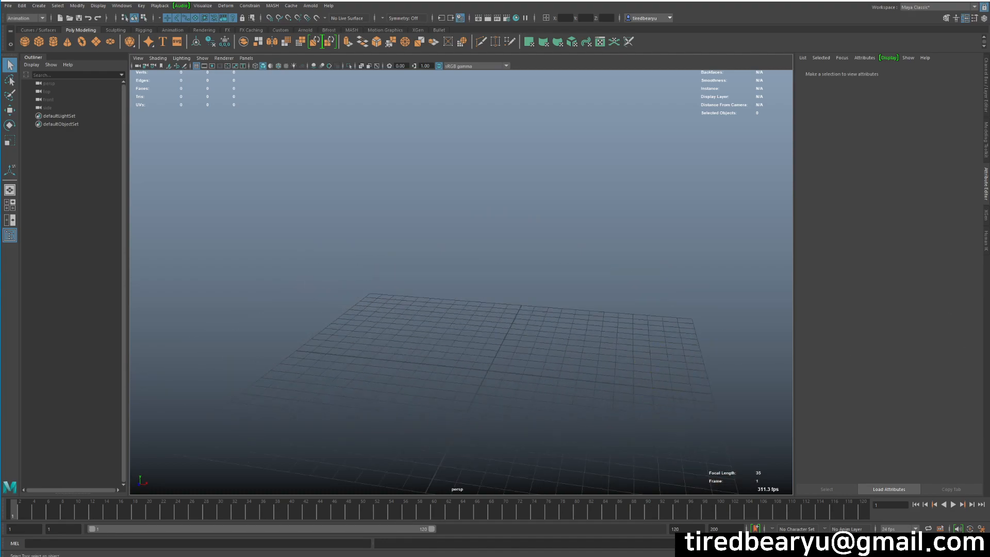
pyautogui.moveTo(645, 39); pyautogui.dragTo(722, 26)
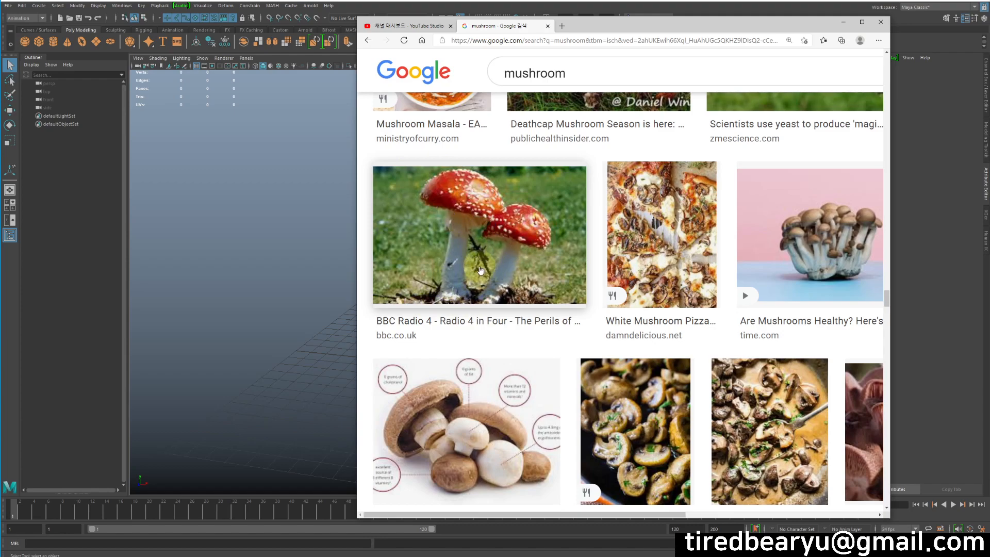
pyautogui.scroll(8, 480, 269)
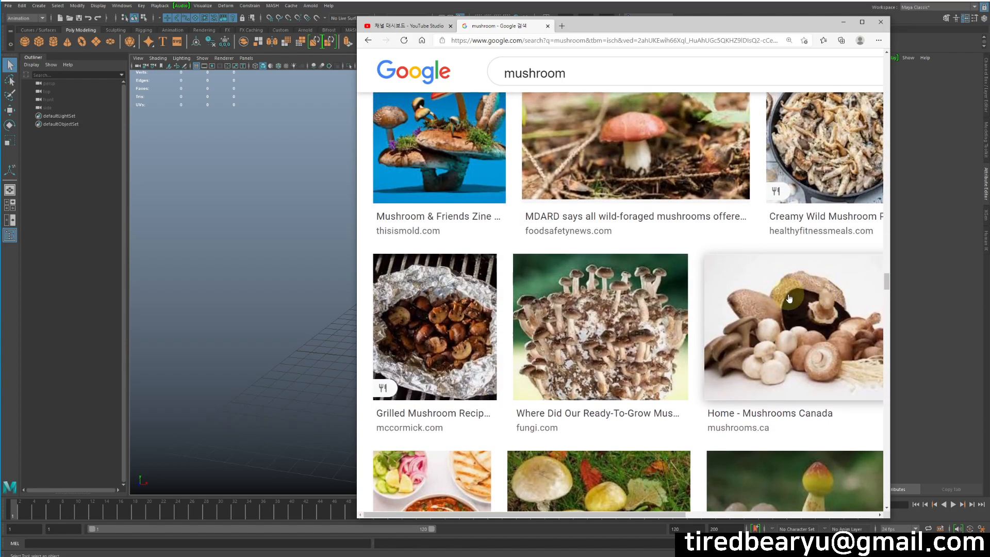
pyautogui.scroll(4, 727, 208)
pyautogui.scroll(8, 742, 212)
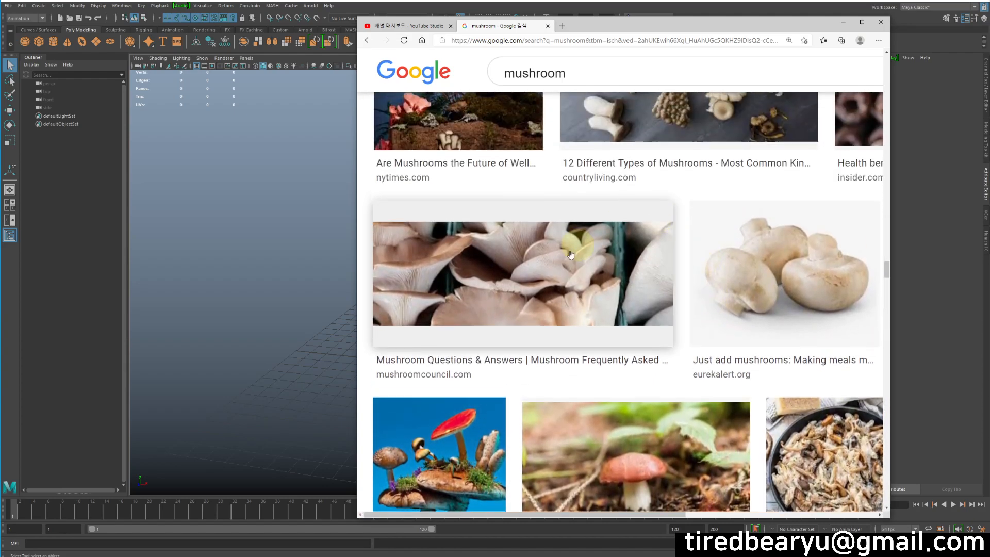
pyautogui.scroll(4, 638, 196)
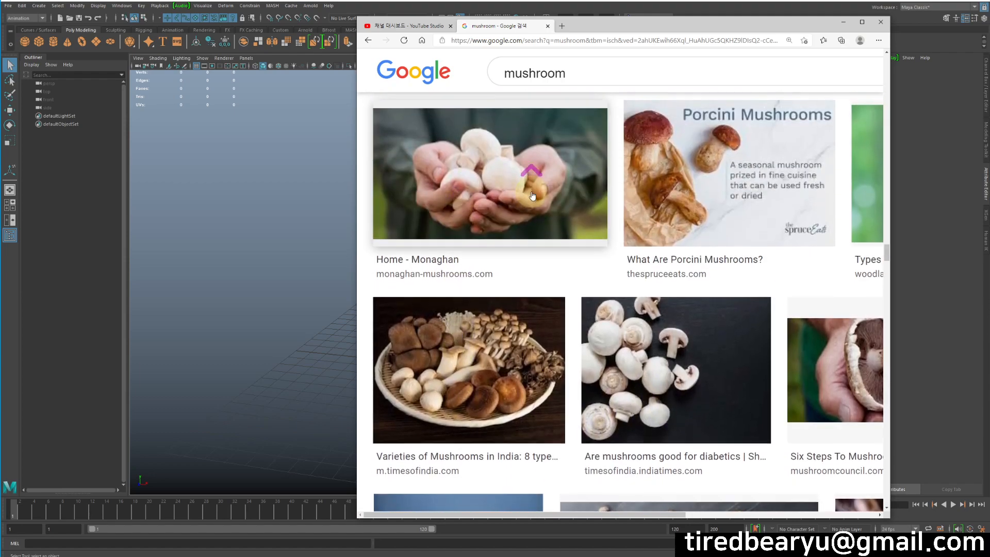
pyautogui.moveTo(622, 23); pyautogui.dragTo(989, 68)
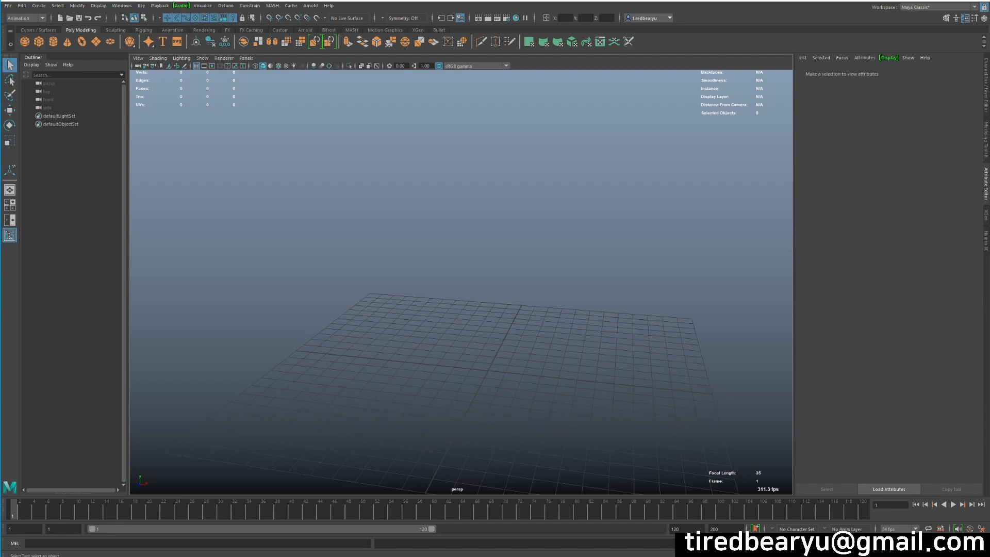
# Step: Switch Maya to the Modeling menu set and locate the Revolve command among the surface creation operations
pyautogui.keyDown('alt'); pyautogui.moveTo(559, 315); pyautogui.dragTo(585, 325); pyautogui.keyUp('alt')
pyautogui.keyDown('alt'); pyautogui.moveTo(610, 327); pyautogui.dragTo(679, 216, button='middle'); pyautogui.keyUp('alt')
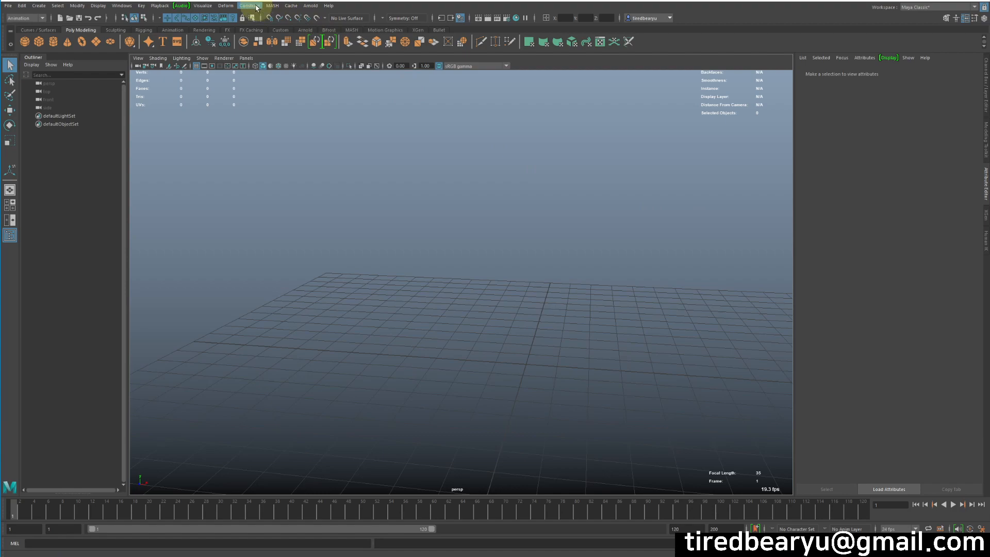
pyautogui.click(22, 18)
pyautogui.click(23, 11)
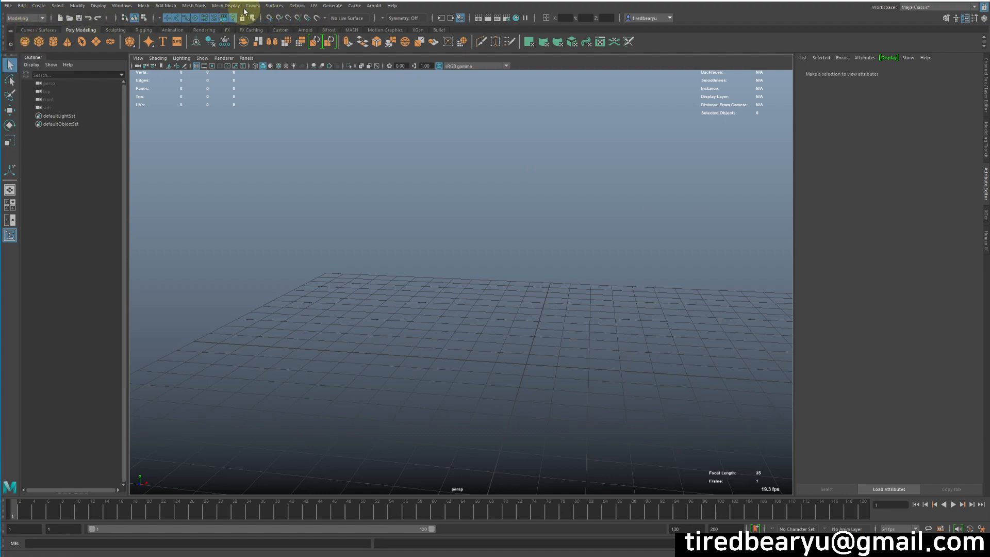
pyautogui.click(274, 6)
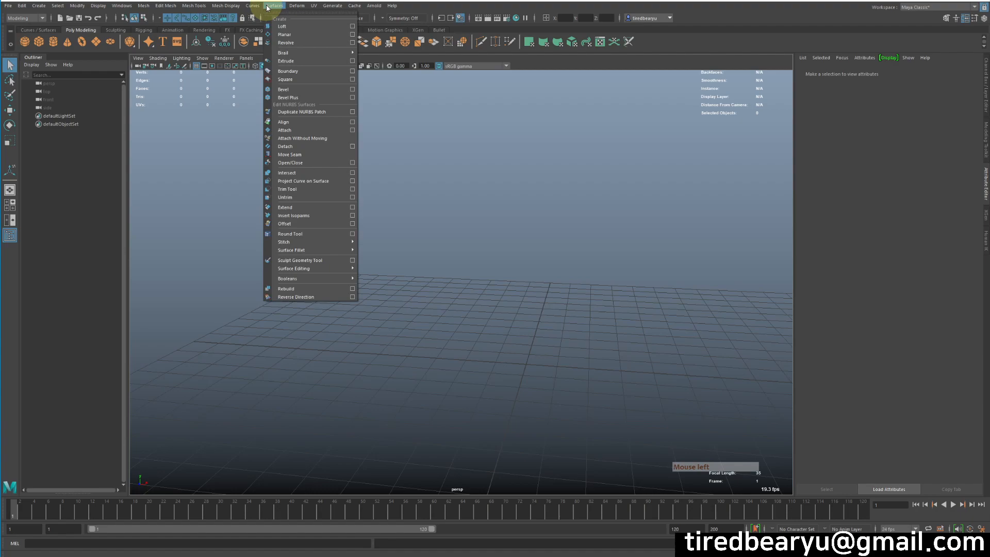
pyautogui.click(309, 43)
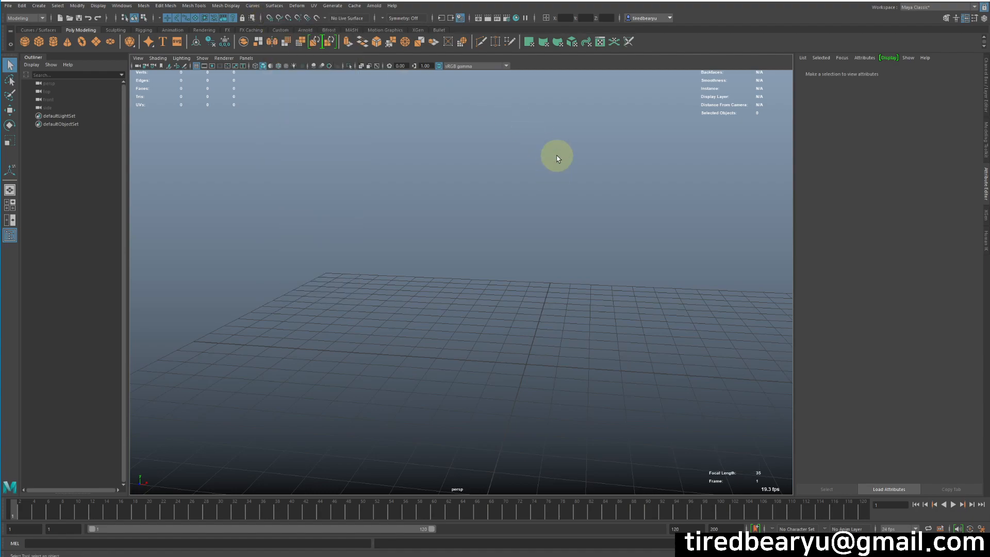
# Step: Switch from the perspective view to the full-size side view, with free space above the horizontal grid axis
pyautogui.press('space')
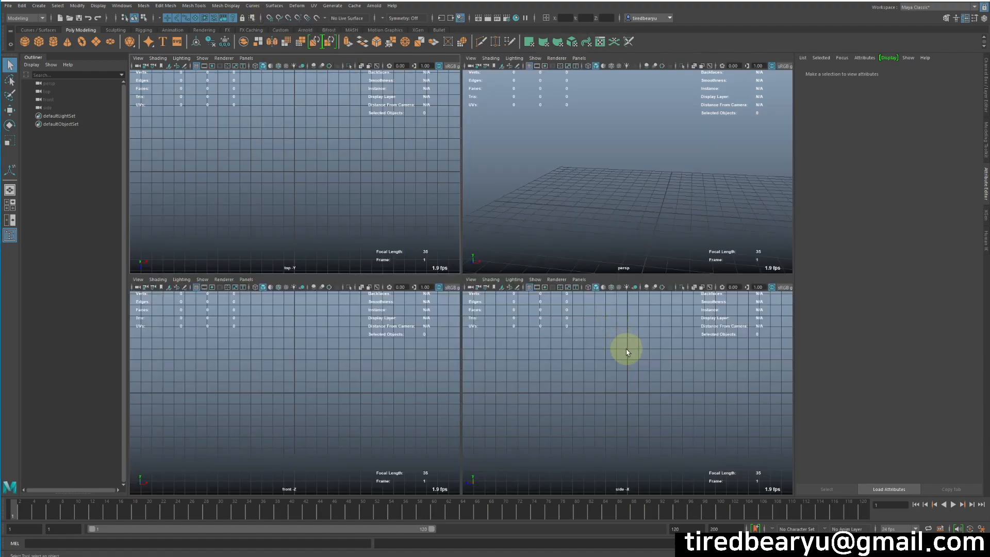
pyautogui.press('space')
pyautogui.keyDown('alt'); pyautogui.moveTo(575, 258); pyautogui.dragTo(549, 287, button='middle'); pyautogui.keyUp('alt')
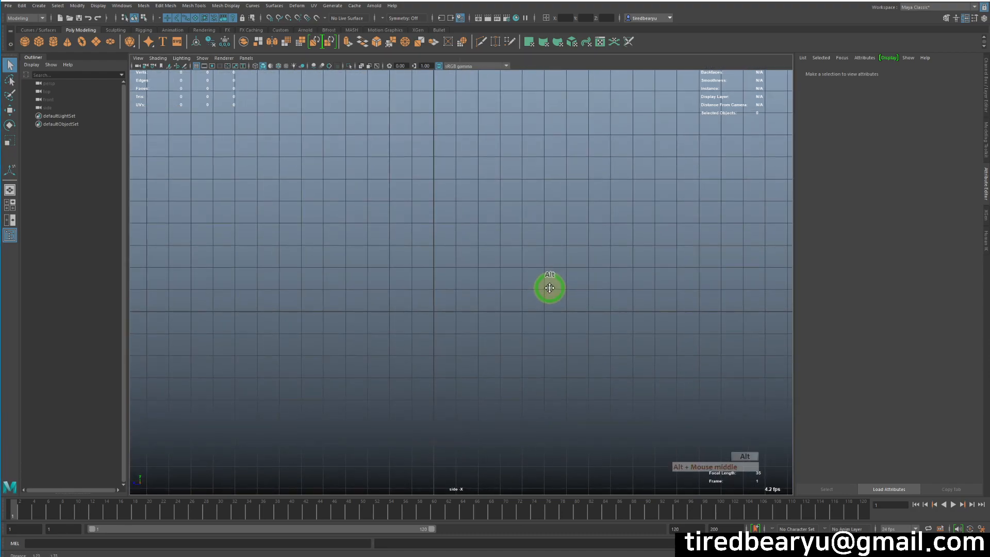
pyautogui.keyDown('alt'); pyautogui.moveTo(555, 245); pyautogui.dragTo(565, 294, button='middle'); pyautogui.keyUp('alt')
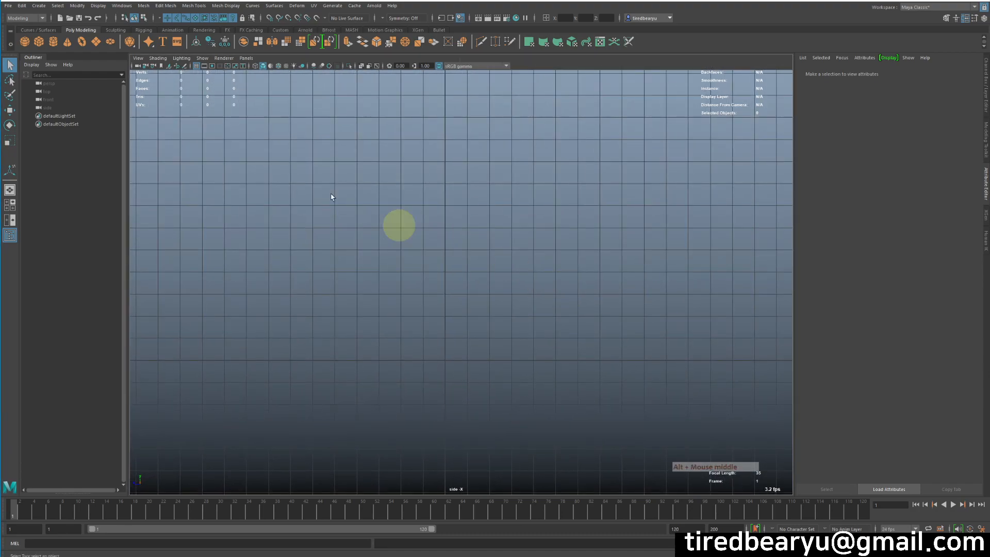
# Step: Detach the curve tools list as a floating palette and start the CV Curve Tool
pyautogui.click(39, 5)
pyautogui.moveTo(72, 67)
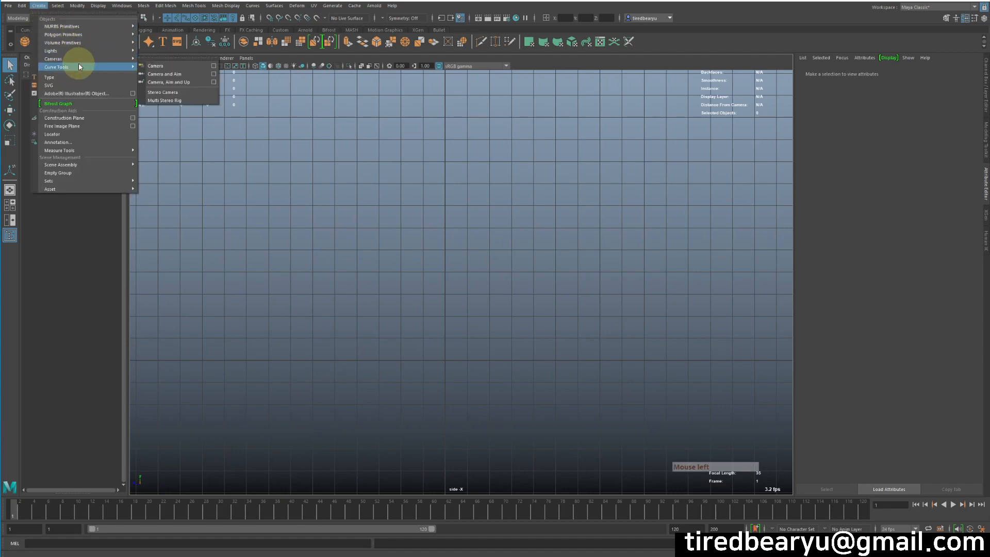
pyautogui.click(202, 62)
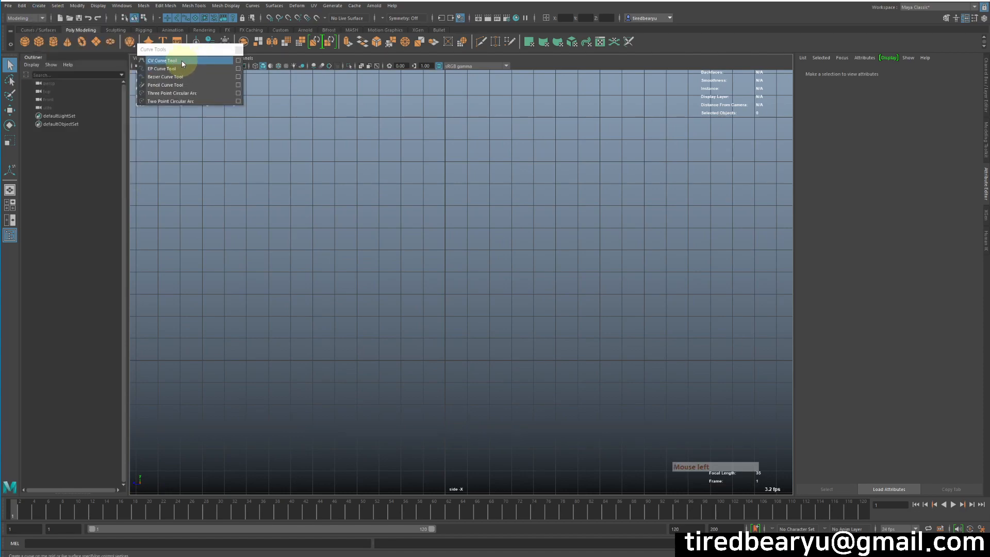
pyautogui.click(181, 60)
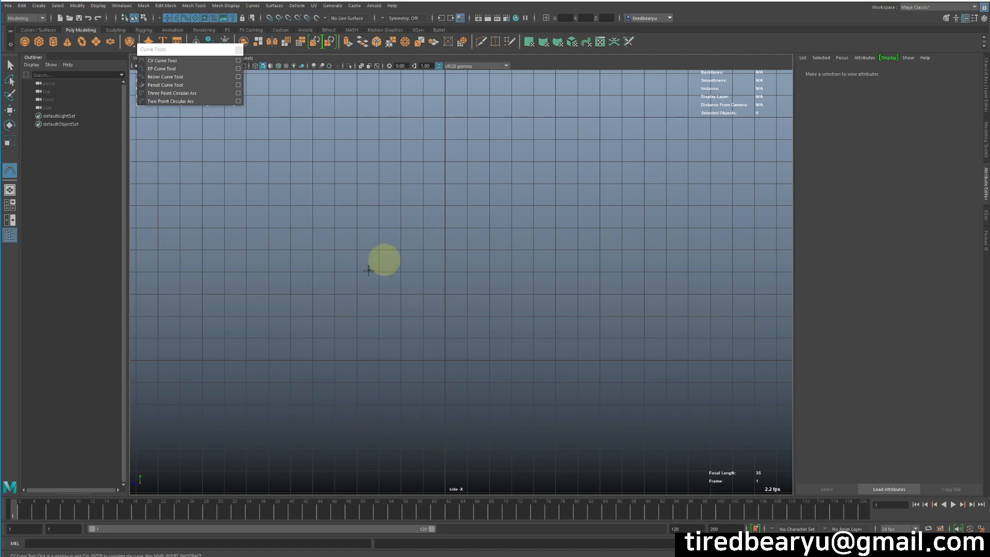
# Step: Draw a four-point trial curve for the mushroom cap's half profile, starting snapped on the vertical grid axis, and delete it
pyautogui.keyDown('alt'); pyautogui.moveTo(476, 283); pyautogui.dragTo(500, 286, button='middle'); pyautogui.keyUp('alt')
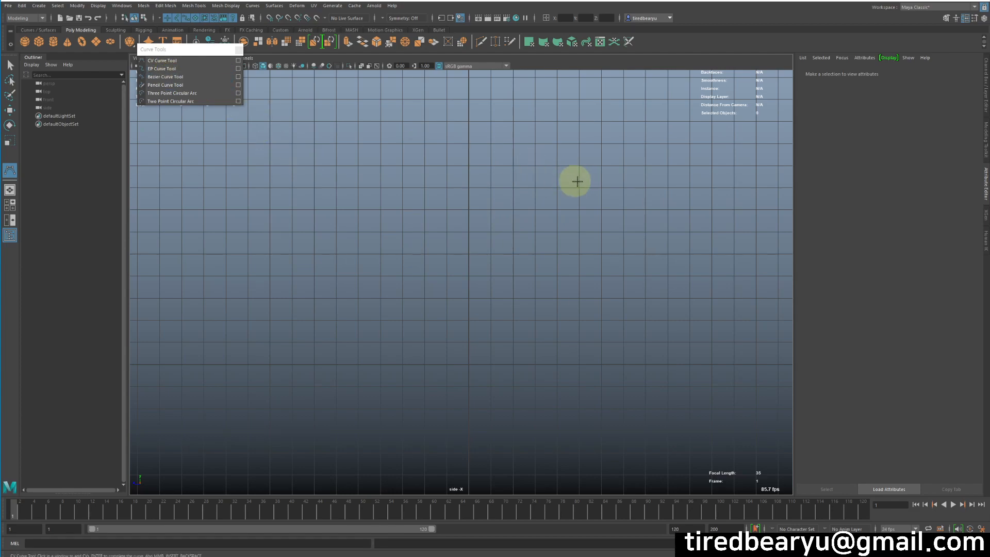
pyautogui.press('x')
pyautogui.moveTo(469, 135)
pyautogui.mouseDown()
pyautogui.moveTo(462, 108)
pyautogui.moveTo(459, 153)
pyautogui.moveTo(466, 102)
pyautogui.moveTo(467, 143)
pyautogui.mouseUp()
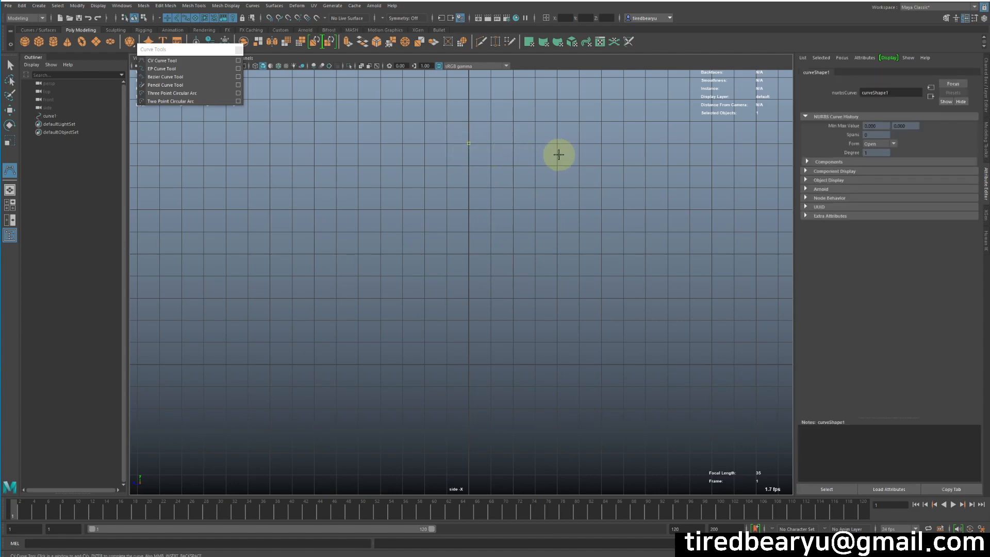
pyautogui.click(513, 144)
pyautogui.click(557, 174)
pyautogui.click(576, 216)
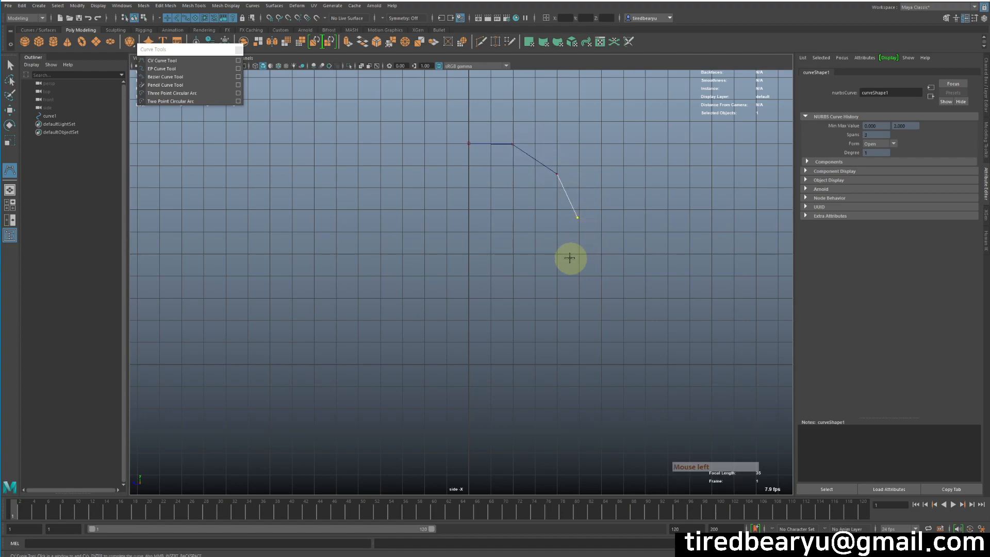
pyautogui.press('Return')
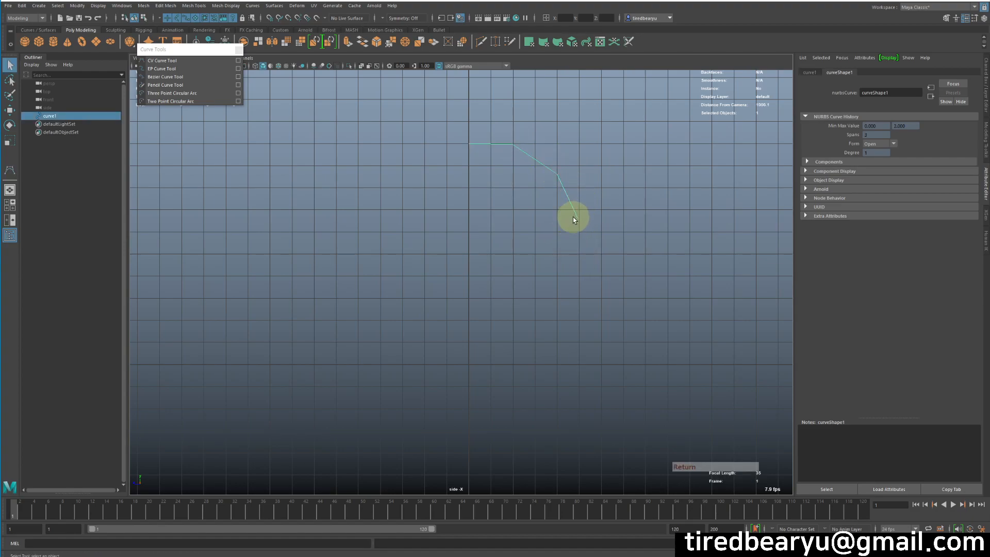
pyautogui.press('BackSpace')
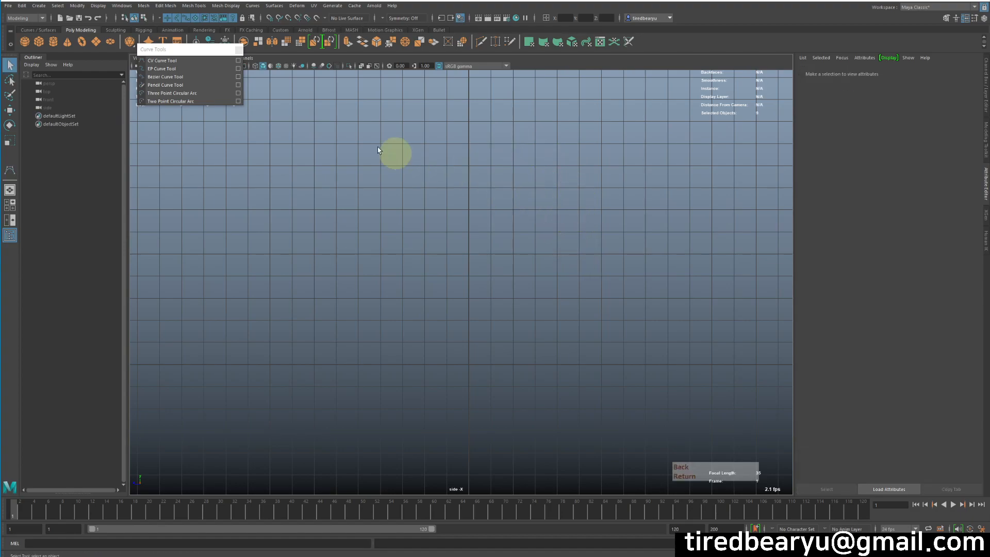
# Step: Set the CV Curve Tool's curve degree to 3 Cubic and close its settings
pyautogui.click(238, 60)
pyautogui.moveTo(146, 125); pyautogui.dragTo(264, 107)
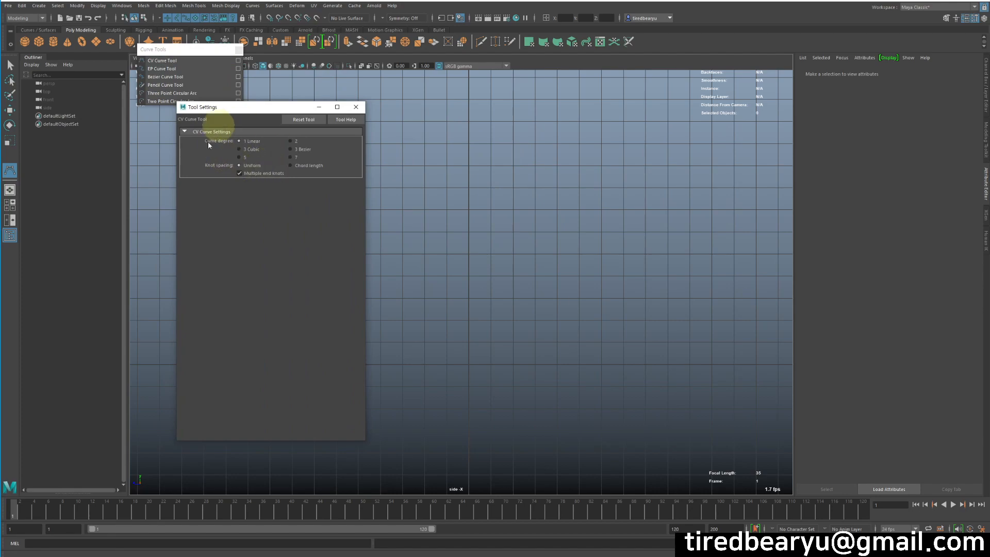
pyautogui.click(253, 149)
pyautogui.click(355, 107)
# Step: Draw the mushroom cap's half profile in cubic control points, from the vertical grid axis over the rim to the underside's inner edge
pyautogui.moveTo(487, 121)
pyautogui.mouseDown()
pyautogui.moveTo(475, 117)
pyautogui.moveTo(466, 146)
pyautogui.moveTo(468, 121)
pyautogui.mouseUp()
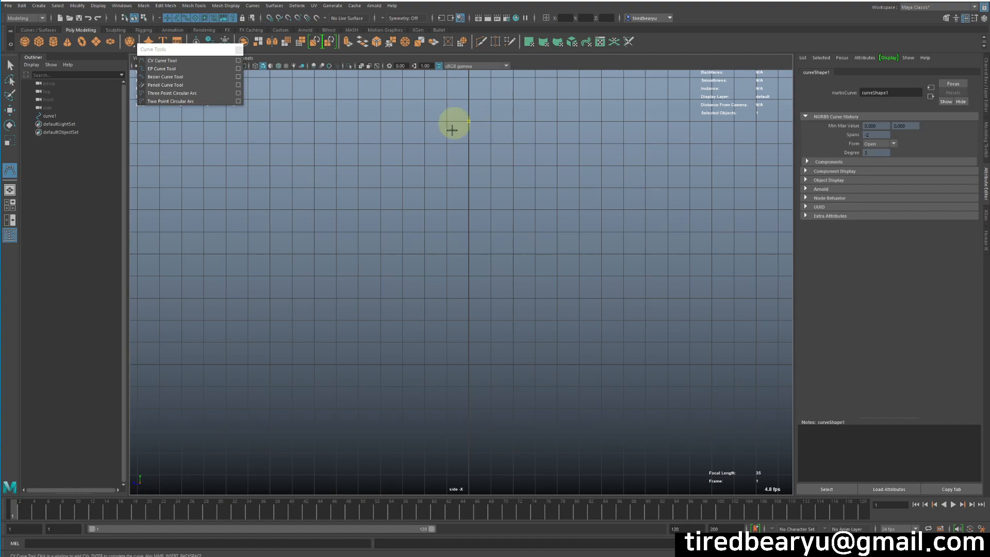
pyautogui.click(515, 124)
pyautogui.click(551, 138)
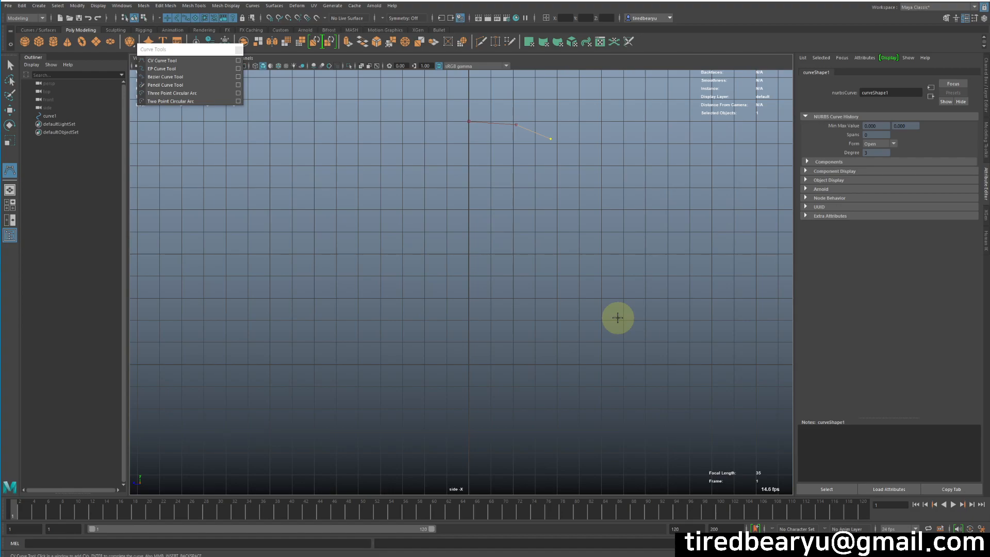
pyautogui.click(570, 159)
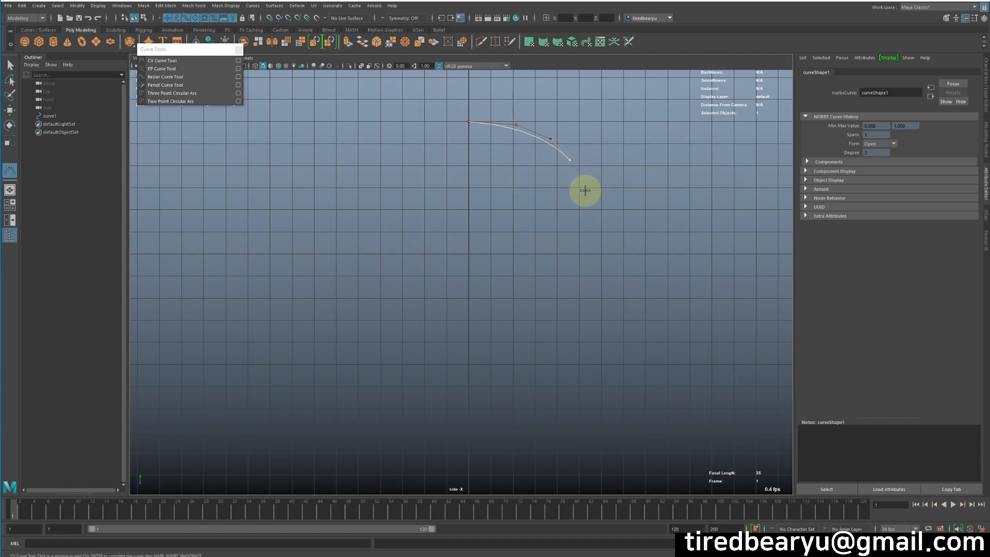
pyautogui.moveTo(590, 183)
pyautogui.mouseDown()
pyautogui.moveTo(595, 195)
pyautogui.moveTo(587, 205)
pyautogui.moveTo(585, 198)
pyautogui.mouseUp()
pyautogui.click(569, 195)
pyautogui.click(544, 189)
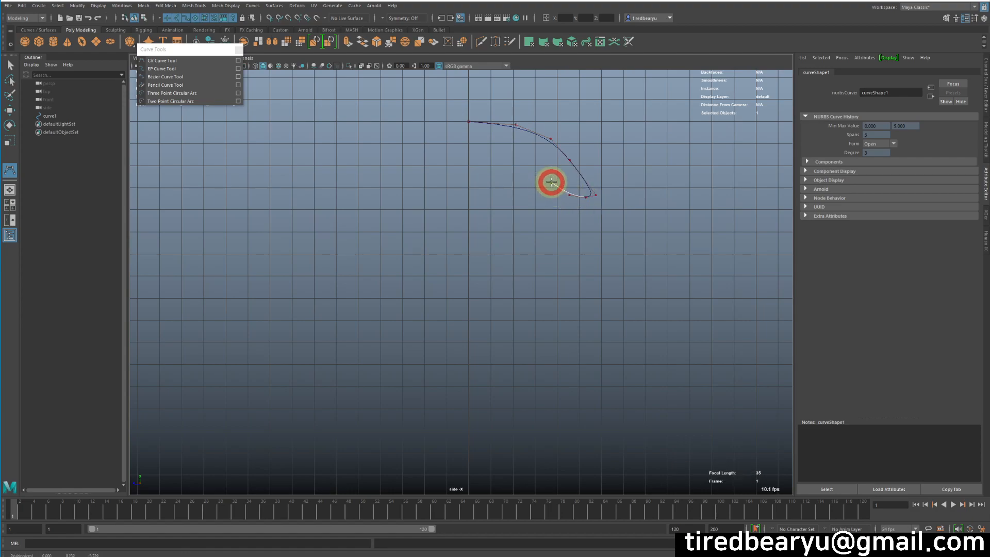
pyautogui.click(524, 177)
pyautogui.click(504, 192)
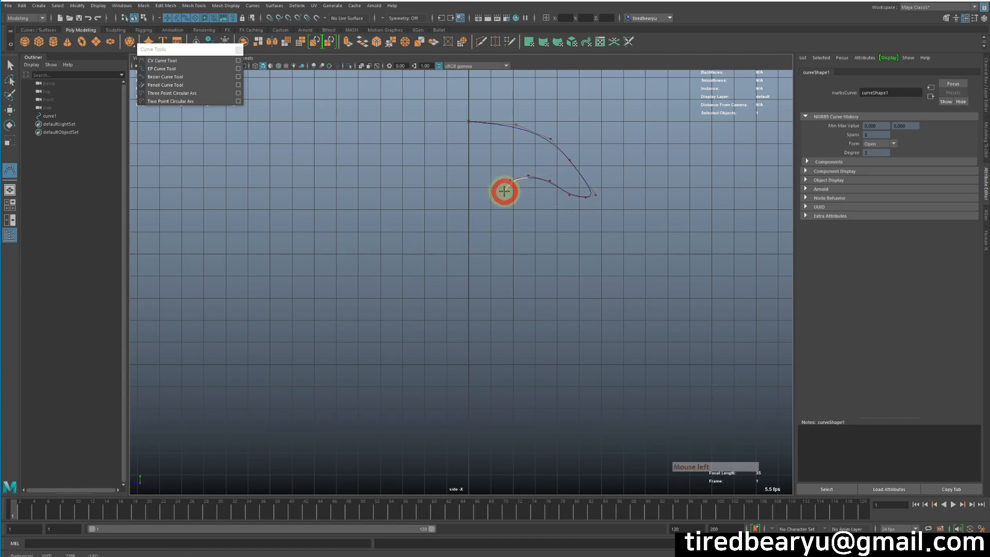
# Step: Continue the curve down a stem that widens towards its base, end it snapped on the vertical grid axis, and complete it
pyautogui.click(503, 268)
pyautogui.click(513, 298)
pyautogui.click(520, 321)
pyautogui.click(526, 378)
pyautogui.click(512, 399)
pyautogui.click(469, 409)
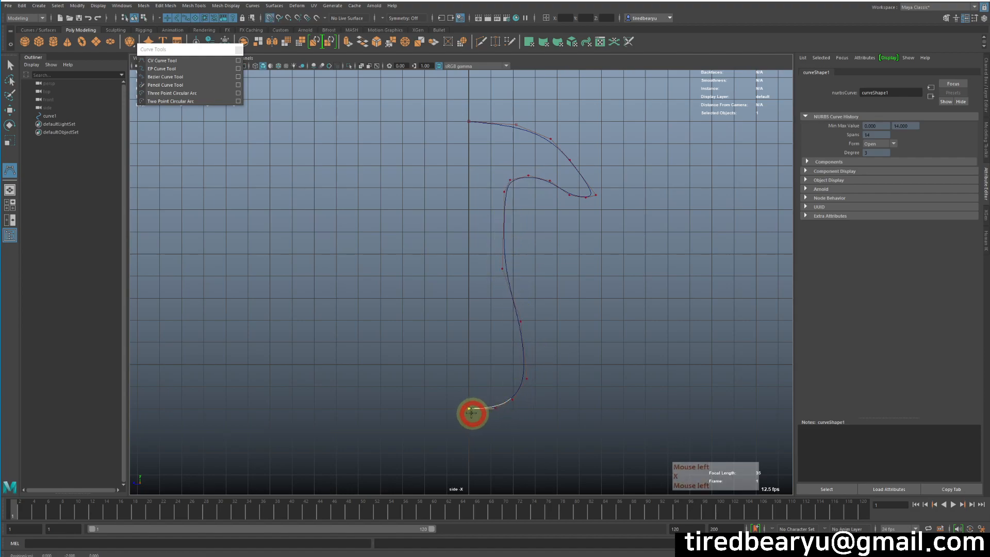
pyautogui.press('Return')
pyautogui.click(442, 127)
pyautogui.moveTo(443, 126); pyautogui.dragTo(578, 222)
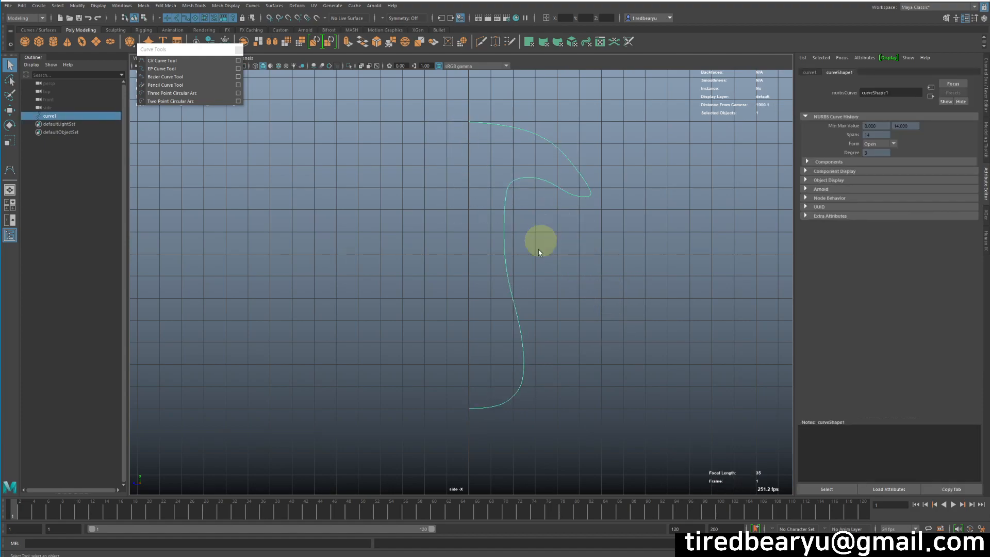
# Step: Switch to the full-size perspective view and open the Revolve options for the selected profile curve, placed clear of the model
pyautogui.press('space')
pyautogui.press('space')
pyautogui.keyDown('alt'); pyautogui.moveTo(648, 221); pyautogui.dragTo(568, 237); pyautogui.keyUp('alt')
pyautogui.keyDown('alt'); pyautogui.moveTo(568, 237); pyautogui.dragTo(621, 227, button='middle'); pyautogui.keyUp('alt')
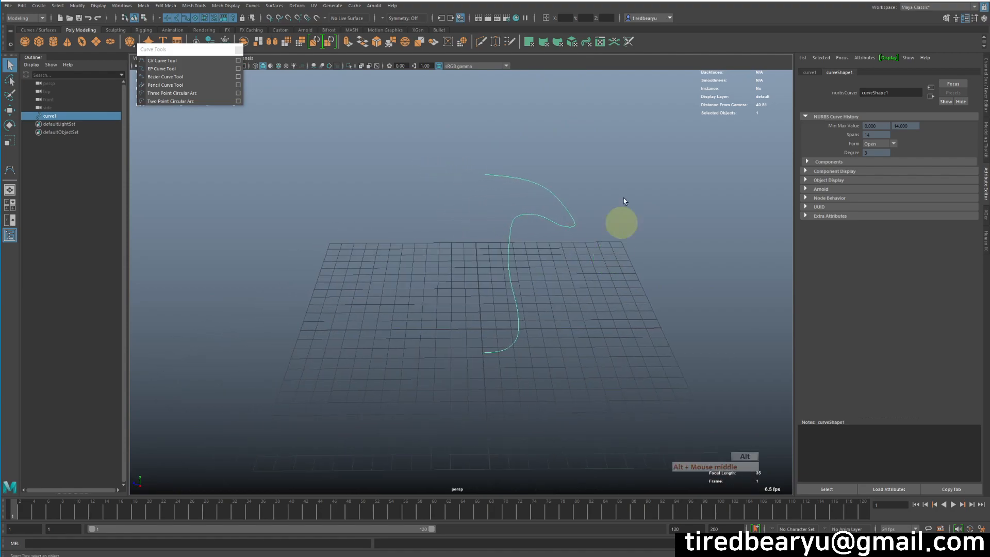
pyautogui.keyDown('alt'); pyautogui.moveTo(492, 187); pyautogui.dragTo(536, 178, button='middle'); pyautogui.keyUp('alt')
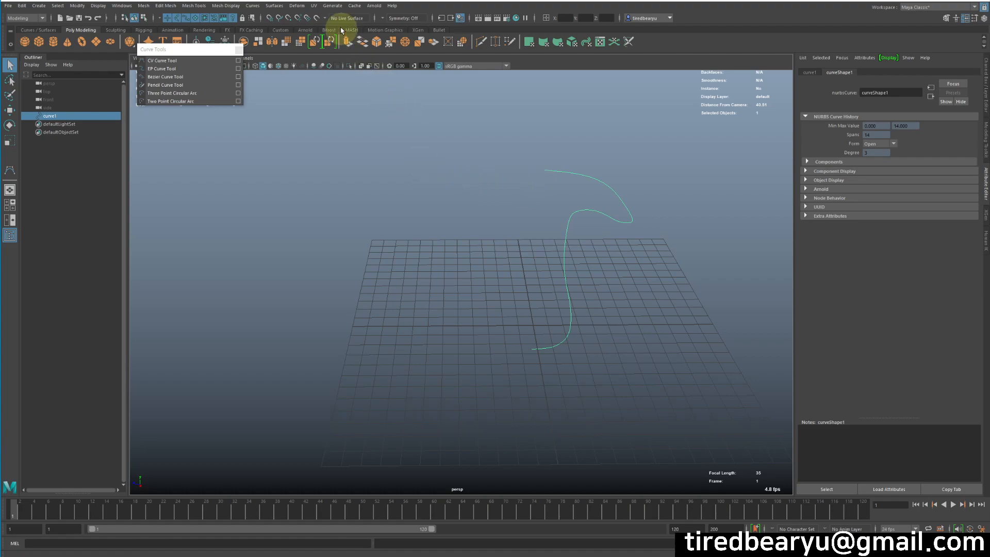
pyautogui.click(278, 7)
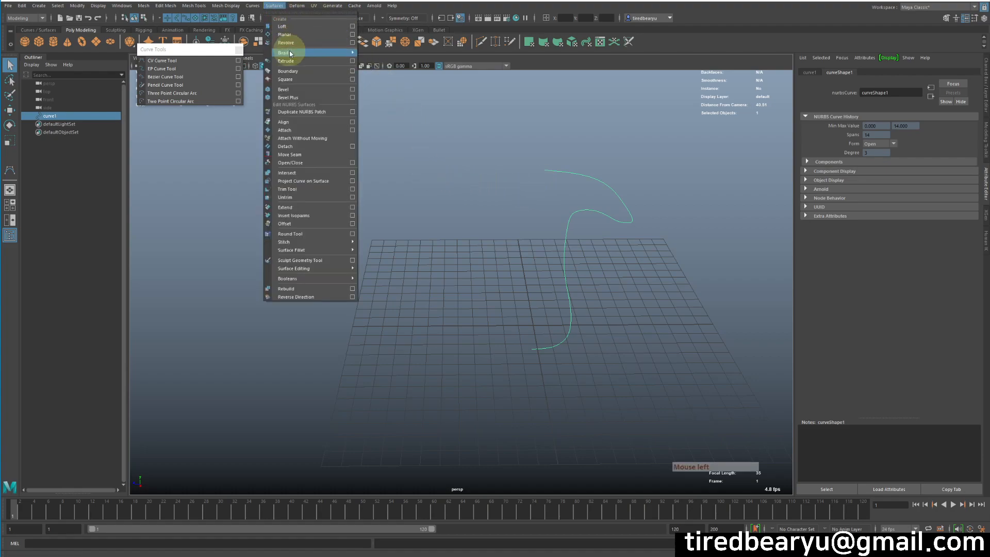
pyautogui.click(353, 43)
pyautogui.moveTo(657, 36); pyautogui.dragTo(818, 66)
# Step: Revolve the profile curve around the Y axis with polygon output and close the options
pyautogui.keyDown('alt'); pyautogui.moveTo(641, 185); pyautogui.dragTo(598, 192); pyautogui.keyUp('alt')
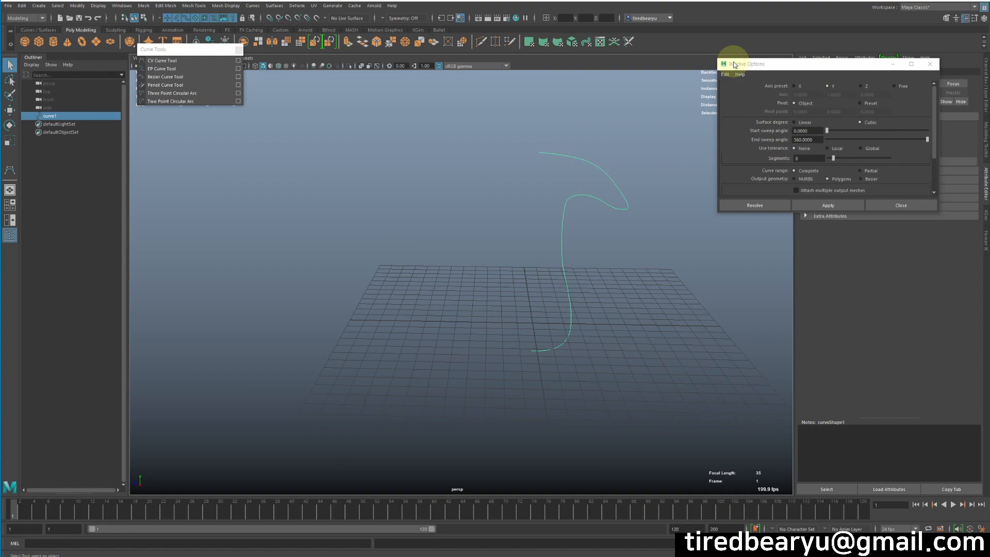
pyautogui.click(766, 70)
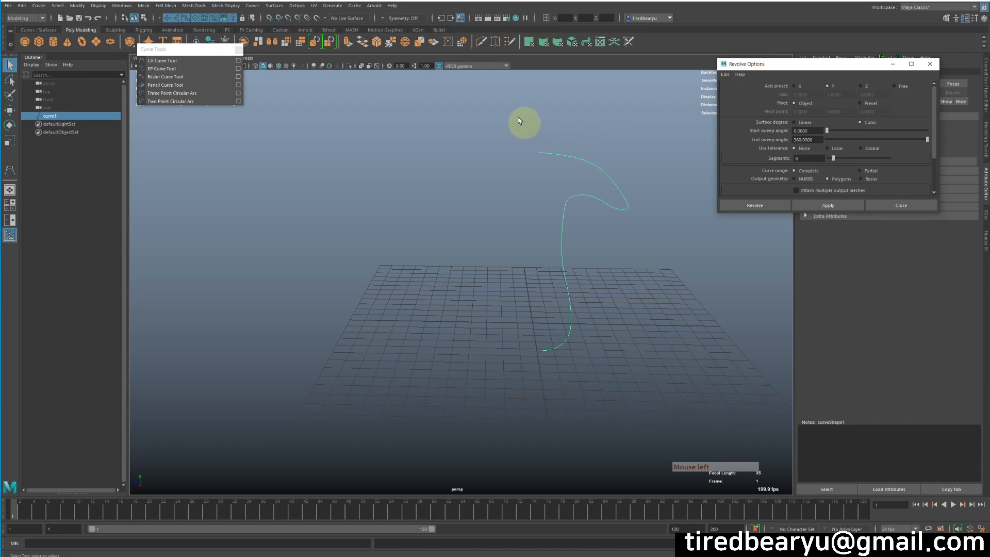
pyautogui.keyDown('alt'); pyautogui.moveTo(634, 348); pyautogui.dragTo(585, 335, button='middle'); pyautogui.keyUp('alt')
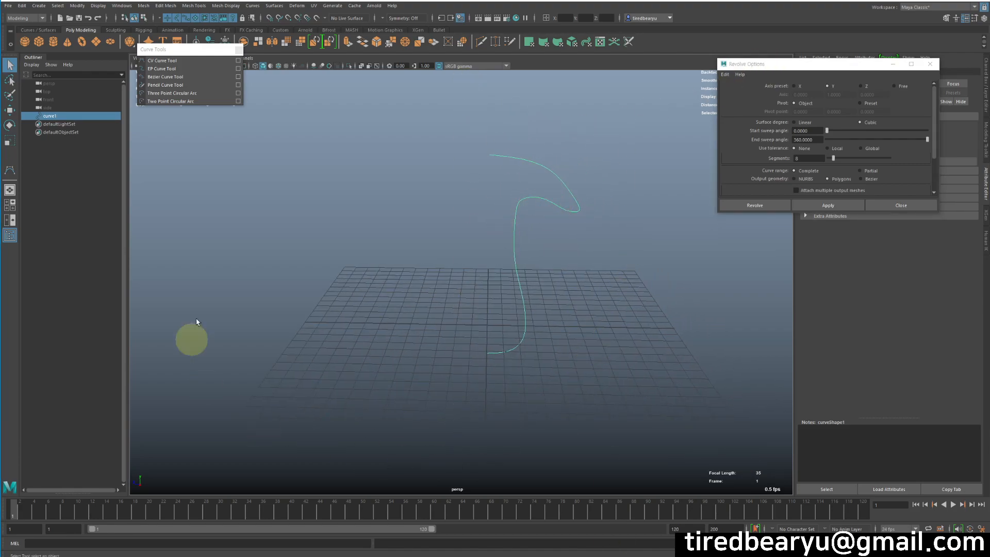
pyautogui.click(829, 87)
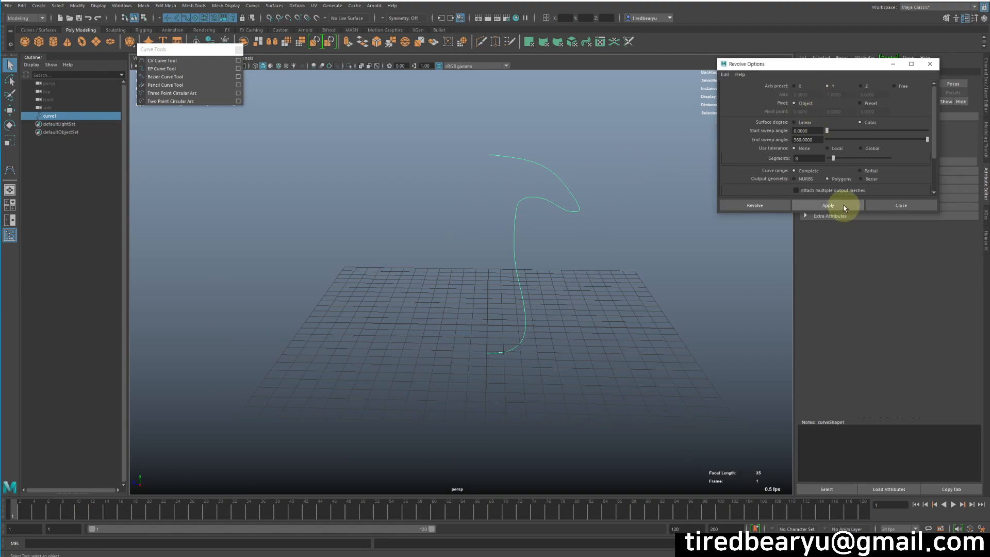
pyautogui.scroll(-3, 843, 201)
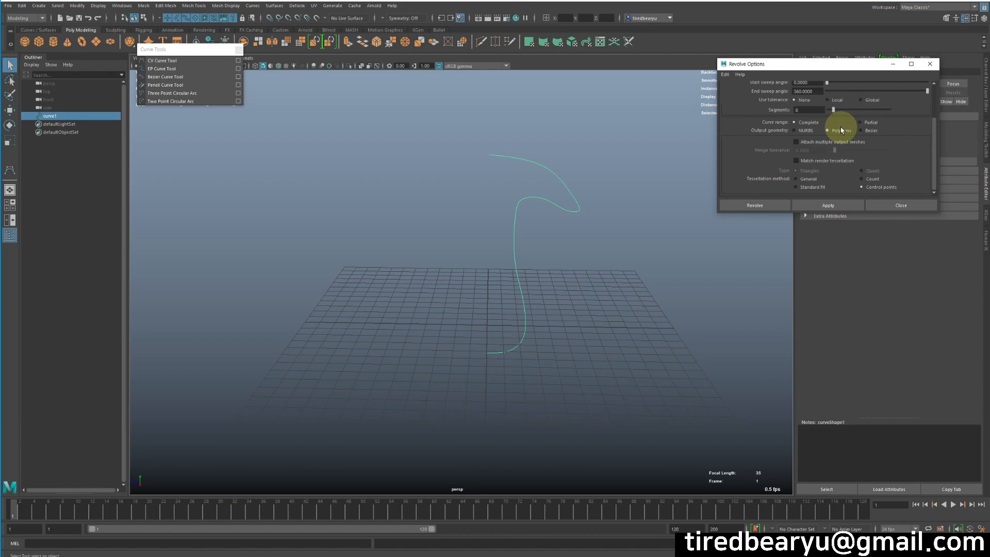
pyautogui.click(828, 205)
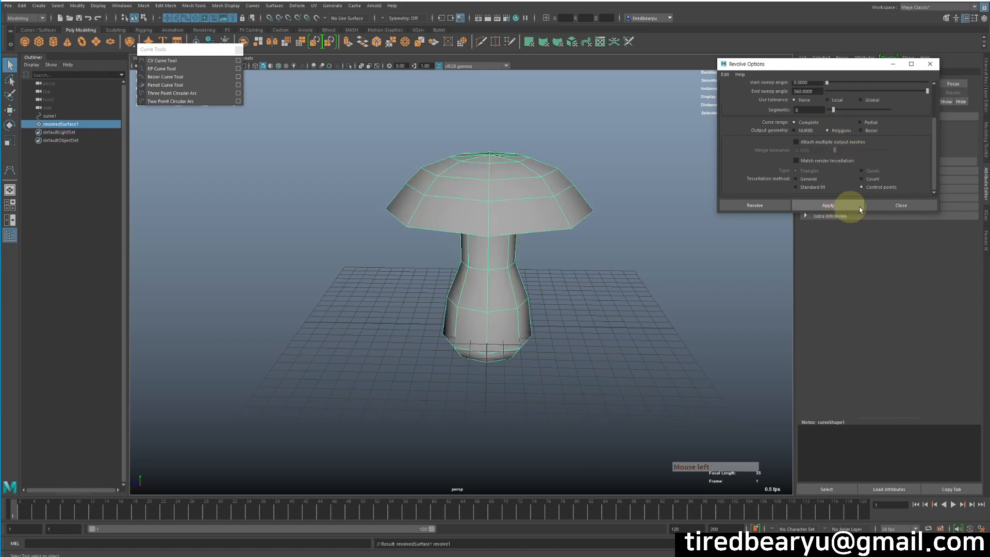
pyautogui.click(901, 205)
# Step: Examine the revolved mushroom mesh from above, from the side and from beneath the cap
pyautogui.keyDown('alt'); pyautogui.moveTo(592, 353); pyautogui.dragTo(509, 219); pyautogui.keyUp('alt')
pyautogui.click(636, 400)
pyautogui.click(578, 201)
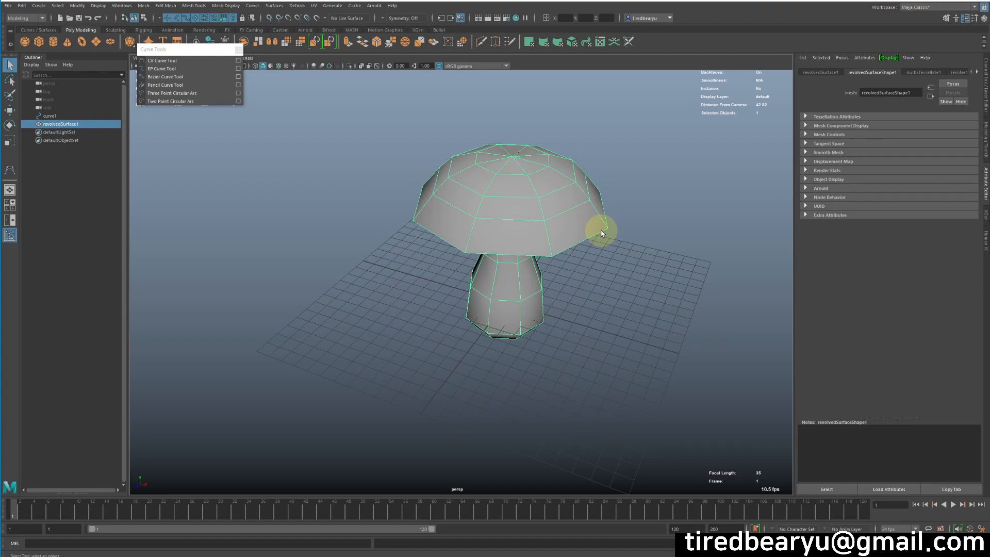
pyautogui.keyDown('alt'); pyautogui.moveTo(580, 247); pyautogui.dragTo(554, 219); pyautogui.keyUp('alt')
pyautogui.keyDown('alt'); pyautogui.moveTo(572, 221); pyautogui.dragTo(655, 228, button='right'); pyautogui.keyUp('alt')
pyautogui.keyDown('alt'); pyautogui.moveTo(656, 263); pyautogui.dragTo(631, 257); pyautogui.keyUp('alt')
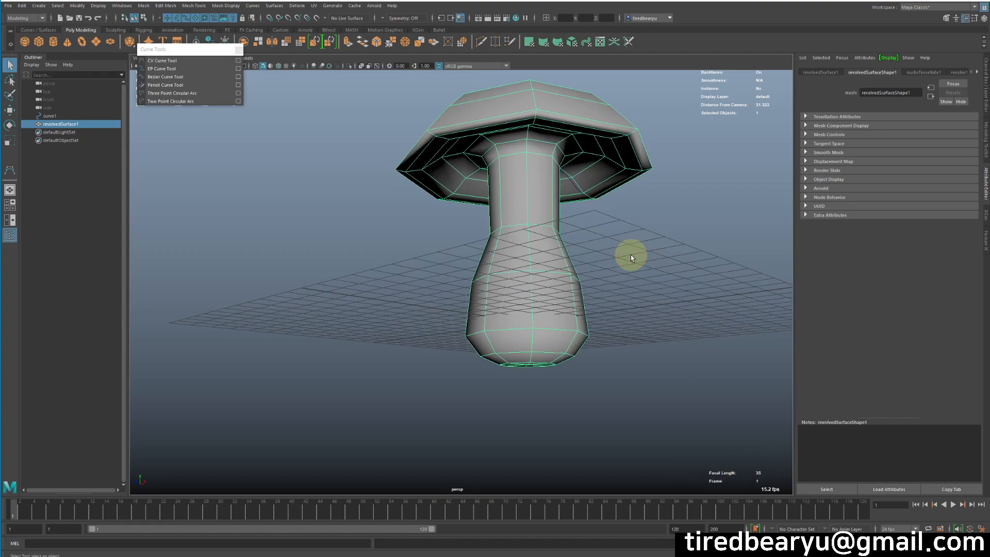
pyautogui.keyDown('alt'); pyautogui.moveTo(632, 265); pyautogui.dragTo(627, 309); pyautogui.keyUp('alt')
pyautogui.click(686, 223)
pyautogui.click(498, 208)
pyautogui.keyDown('alt'); pyautogui.moveTo(639, 306); pyautogui.dragTo(601, 308); pyautogui.keyUp('alt')
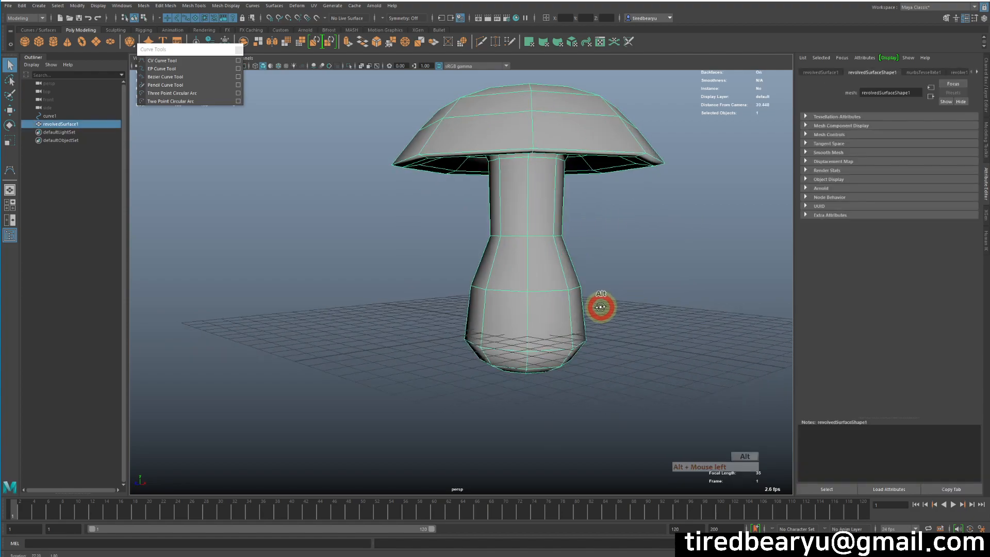
# Step: Show the mushroom in wireframe in the full-size side view and display the profile curve's control vertices
pyautogui.press('space')
pyautogui.press('space')
pyautogui.keyDown('alt'); pyautogui.moveTo(676, 395); pyautogui.dragTo(599, 230); pyautogui.keyUp('alt')
pyautogui.press('4')
pyautogui.keyDown('alt'); pyautogui.click(423, 282); pyautogui.keyUp('alt')
pyautogui.keyDown('alt'); pyautogui.moveTo(554, 321); pyautogui.dragTo(584, 376, button='middle'); pyautogui.keyUp('alt')
pyautogui.moveTo(692, 184); pyautogui.dragTo(652, 184, button='right')
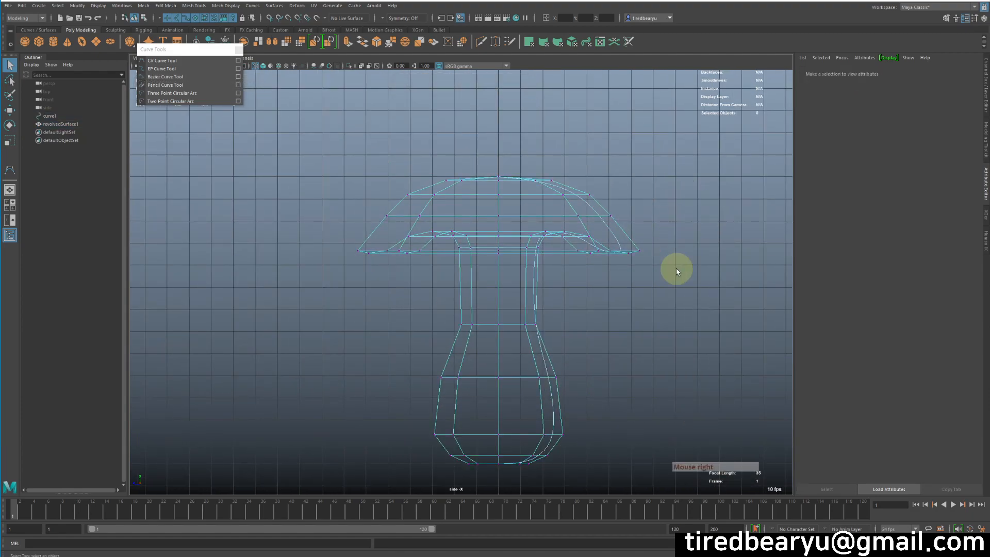
pyautogui.press('z')
pyautogui.moveTo(620, 238); pyautogui.dragTo(639, 281)
pyautogui.moveTo(703, 179); pyautogui.dragTo(636, 172, button='right')
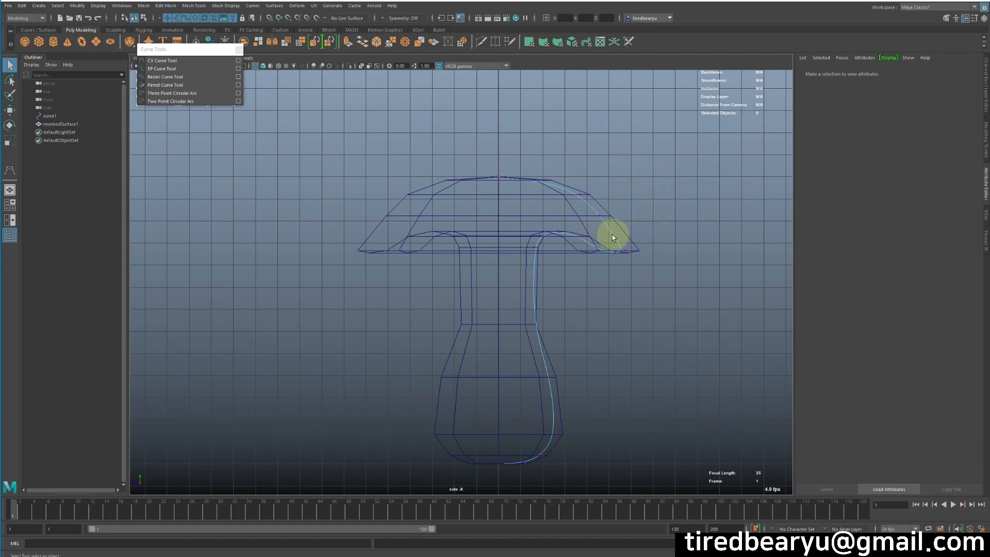
# Step: Select the profile curve's control vertices at the cap rim and move them outward to widen the cap
pyautogui.moveTo(613, 237); pyautogui.dragTo(674, 291)
pyautogui.press('w')
pyautogui.moveTo(697, 348); pyautogui.dragTo(700, 341, button='middle')
pyautogui.press('z')
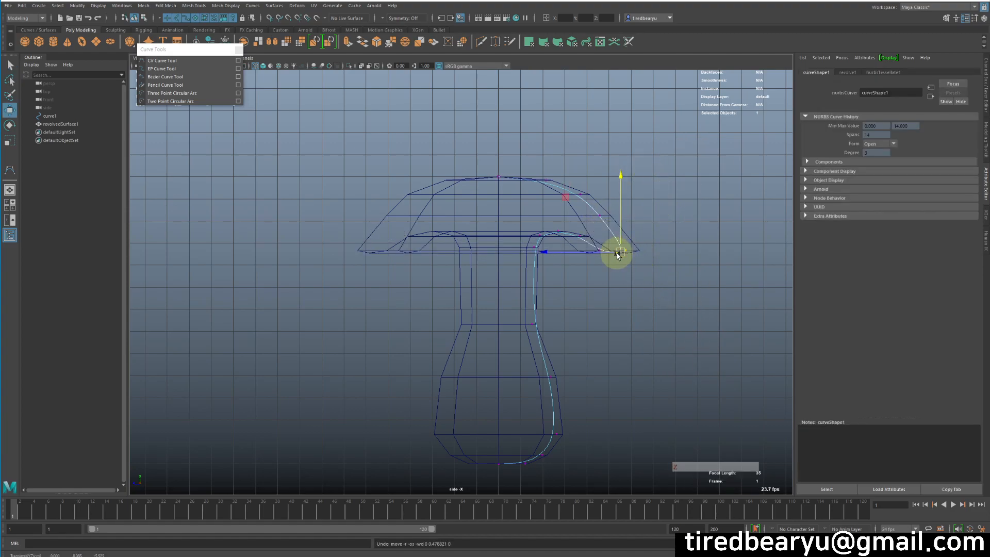
pyautogui.moveTo(618, 256); pyautogui.dragTo(641, 256)
# Step: Switch to the four-view layout and reshape the cap's outer slope by moving individual control vertices of the curve
pyautogui.press('space')
pyautogui.keyDown('alt'); pyautogui.moveTo(692, 191); pyautogui.dragTo(663, 238, button='middle'); pyautogui.keyUp('alt')
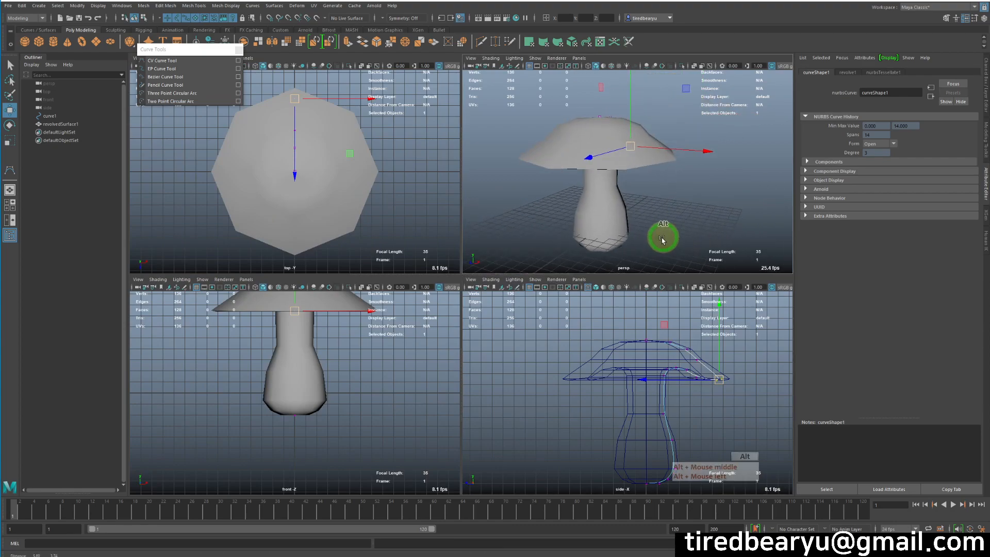
pyautogui.keyDown('alt'); pyautogui.moveTo(702, 184); pyautogui.dragTo(625, 148); pyautogui.keyUp('alt')
pyautogui.keyDown('alt'); pyautogui.click(699, 369); pyautogui.keyUp('alt')
pyautogui.keyDown('alt'); pyautogui.moveTo(700, 369); pyautogui.dragTo(708, 365, button='right'); pyautogui.keyUp('alt')
pyautogui.click(714, 365)
pyautogui.click(691, 350)
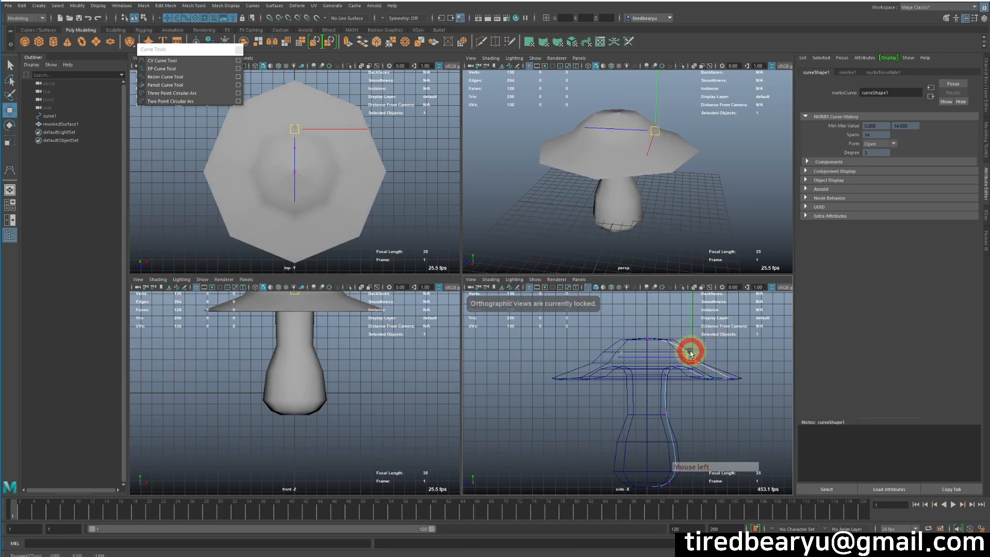
# Step: Return to the full-size perspective view and check the reshaped cap
pyautogui.keyDown('alt'); pyautogui.moveTo(670, 181); pyautogui.dragTo(603, 197); pyautogui.keyUp('alt')
pyautogui.click(662, 174)
pyautogui.press('space')
pyautogui.click(663, 176)
pyautogui.keyDown('alt'); pyautogui.moveTo(630, 276); pyautogui.dragTo(630, 256); pyautogui.keyUp('alt')
pyautogui.click(486, 229)
pyautogui.keyDown('alt'); pyautogui.moveTo(552, 245); pyautogui.dragTo(530, 266); pyautogui.keyUp('alt')
# Step: Delete the profile curve while keeping the revolved mesh, and select the mushroom
pyautogui.moveTo(342, 115); pyautogui.dragTo(676, 407)
pyautogui.keyDown('alt'); pyautogui.moveTo(676, 406); pyautogui.dragTo(660, 380); pyautogui.keyUp('alt')
pyautogui.keyDown('ctrl'); pyautogui.click(424, 320); pyautogui.keyUp('ctrl')
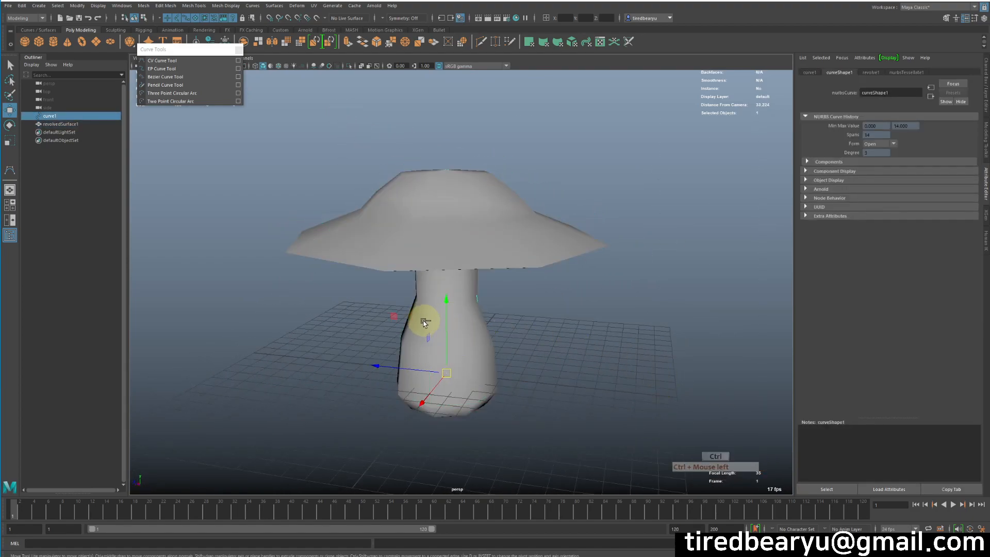
pyautogui.press('Delete')
pyautogui.click(421, 323)
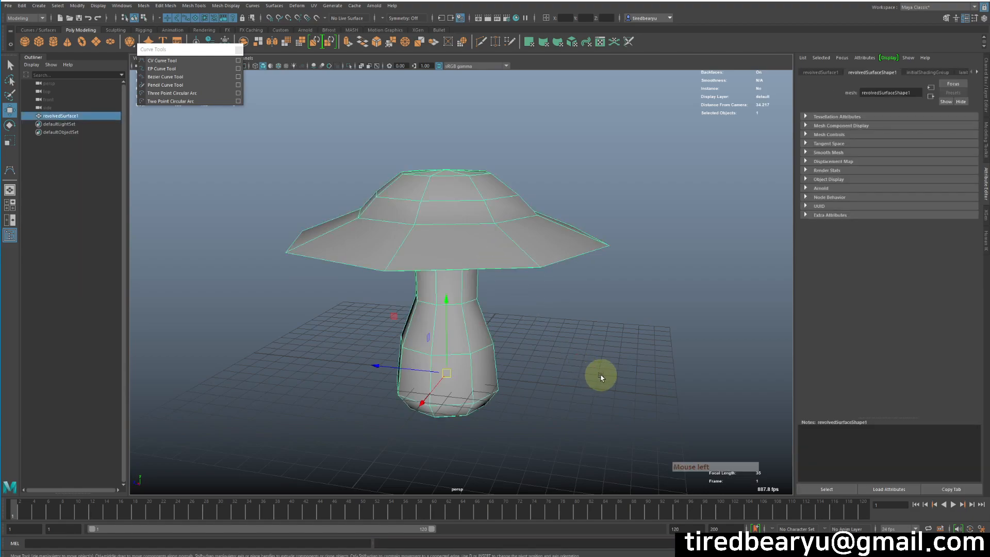
# Step: Move the curve tools palette clear of the toolbar and smooth the mushroom mesh with one division
pyautogui.keyDown('alt'); pyautogui.moveTo(601, 377); pyautogui.dragTo(573, 361); pyautogui.keyUp('alt')
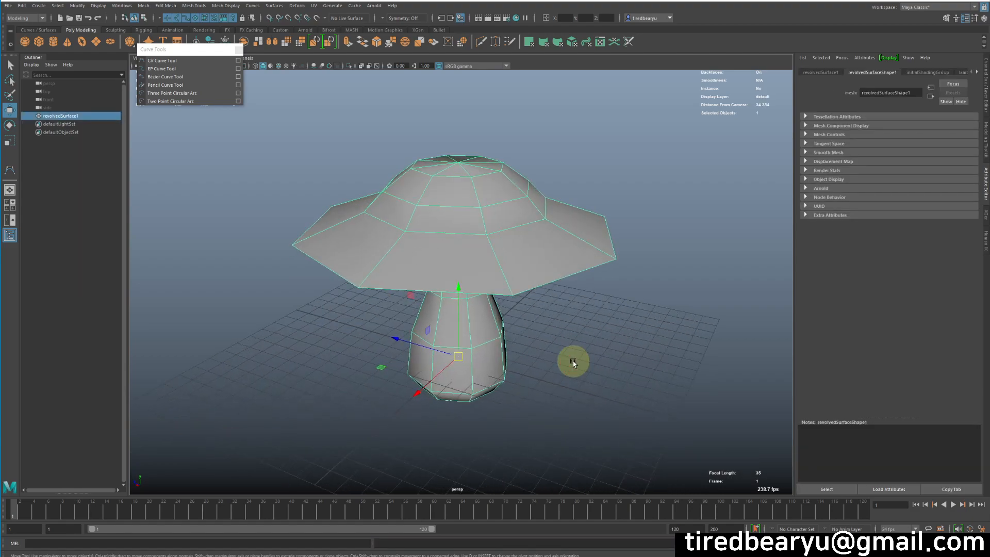
pyautogui.moveTo(181, 48); pyautogui.dragTo(195, 147)
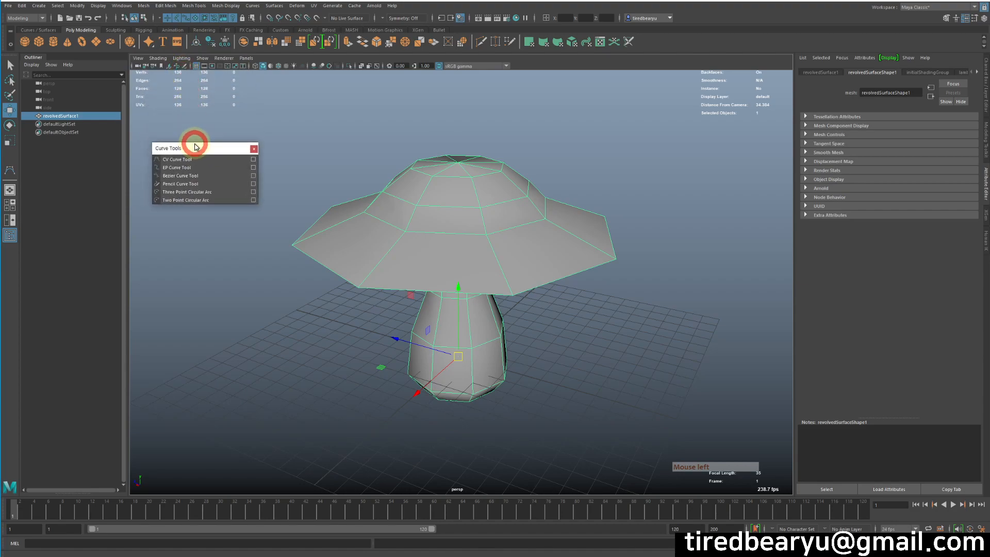
pyautogui.keyDown('alt'); pyautogui.moveTo(557, 265); pyautogui.dragTo(531, 309); pyautogui.keyUp('alt')
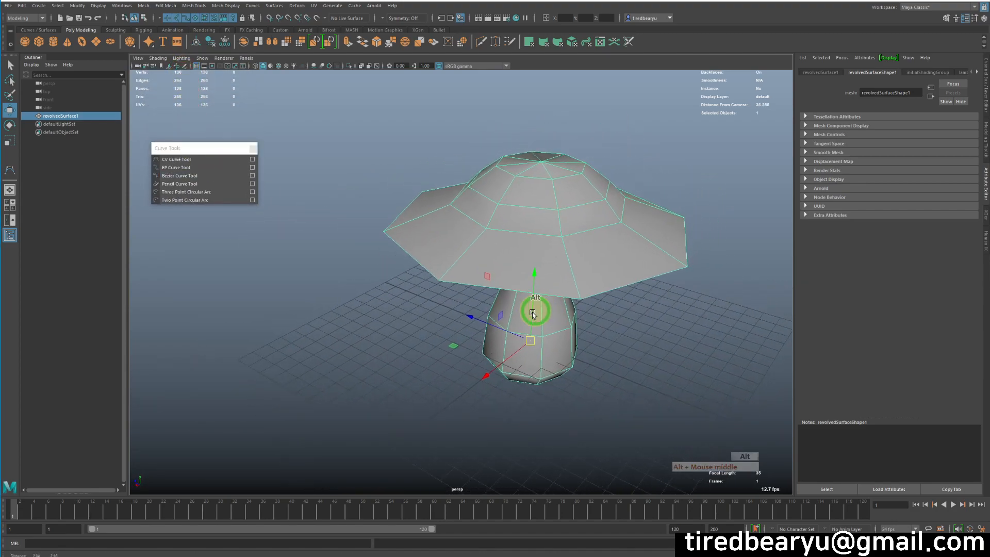
pyautogui.click(286, 46)
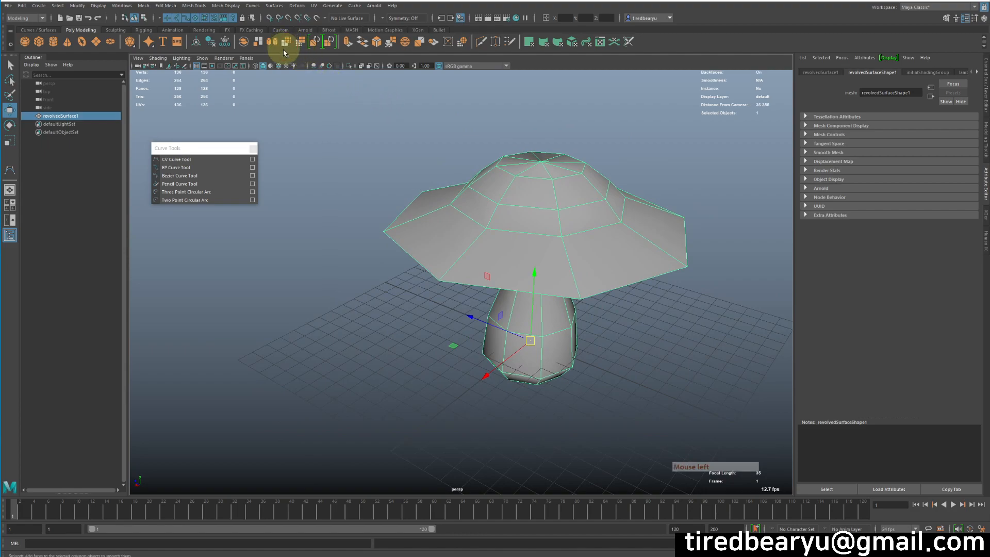
# Step: Examine the smoothed mushroom's cap, rim and stem from several angles
pyautogui.keyDown('alt'); pyautogui.moveTo(509, 238); pyautogui.dragTo(652, 298); pyautogui.keyUp('alt')
pyautogui.click(619, 251)
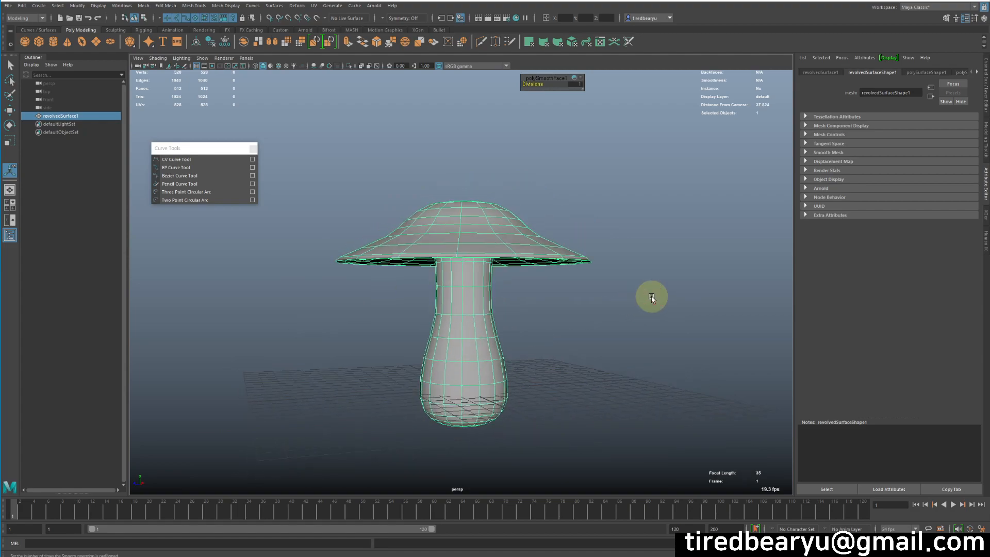
pyautogui.click(563, 324)
pyautogui.moveTo(343, 153); pyautogui.dragTo(521, 289)
pyautogui.keyDown('alt'); pyautogui.moveTo(521, 288); pyautogui.dragTo(512, 308); pyautogui.keyUp('alt')
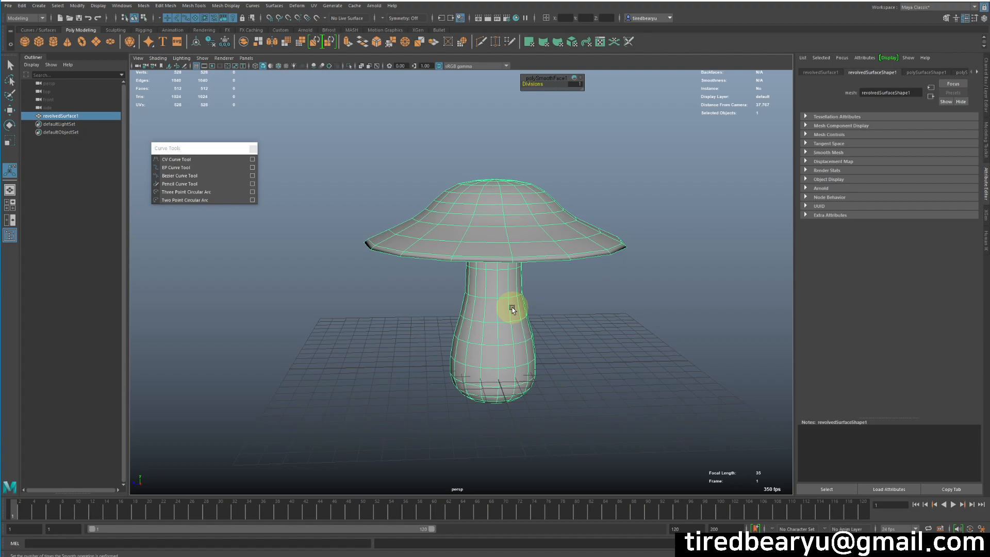
pyautogui.keyDown('alt'); pyautogui.moveTo(559, 289); pyautogui.dragTo(634, 338); pyautogui.keyUp('alt')
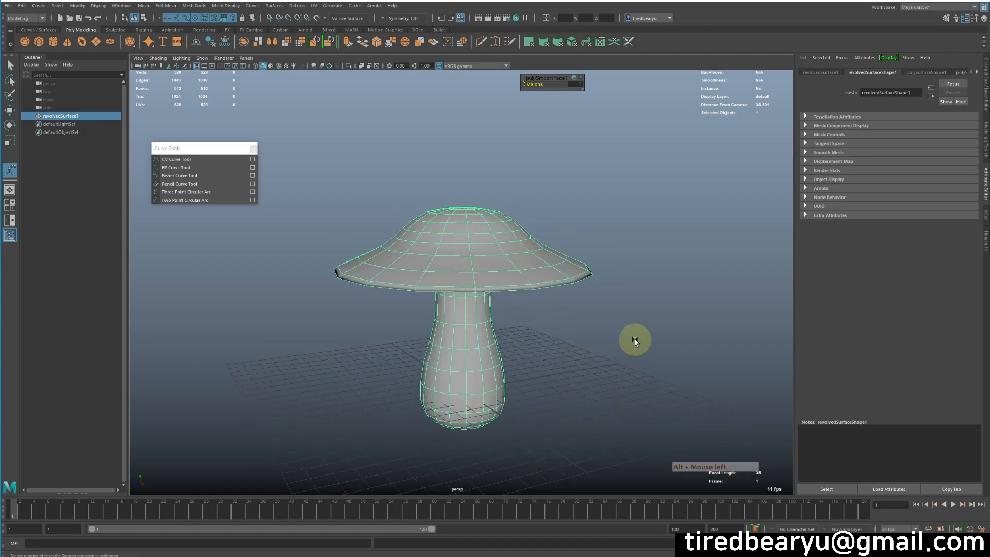
pyautogui.click(435, 205)
pyautogui.click(447, 221)
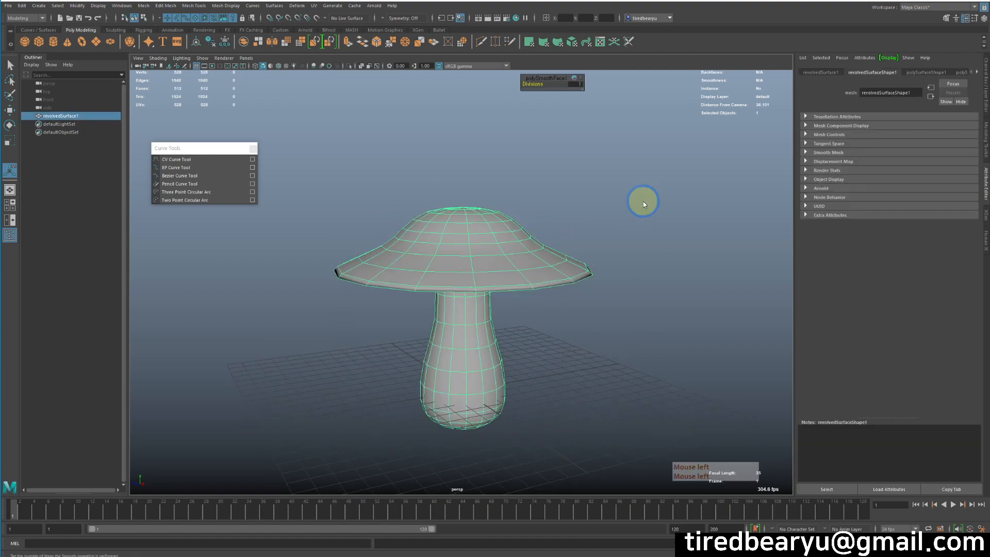
# Step: Try to tilt the mushroom's cap by rotating its upper vertices with soft selection
pyautogui.moveTo(643, 201); pyautogui.dragTo(565, 195, button='right')
pyautogui.moveTo(410, 167); pyautogui.dragTo(714, 339)
pyautogui.press('b')
pyautogui.moveTo(652, 342); pyautogui.dragTo(688, 348, button='middle')
pyautogui.press('w')
pyautogui.press('e')
pyautogui.moveTo(495, 199); pyautogui.dragTo(508, 208)
pyautogui.keyDown('alt'); pyautogui.moveTo(707, 347); pyautogui.dragTo(688, 373); pyautogui.keyUp('alt')
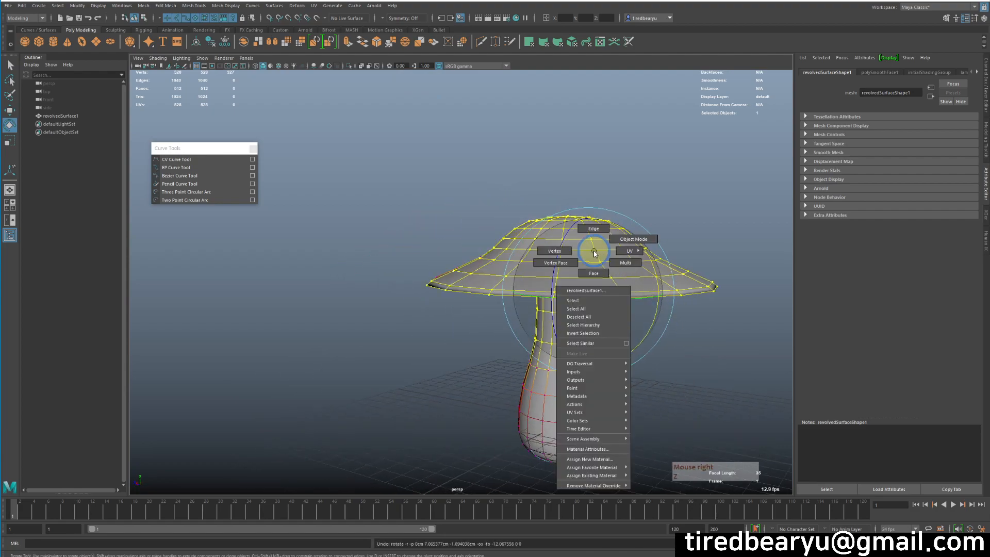
pyautogui.click(659, 225)
pyautogui.keyDown('alt'); pyautogui.moveTo(659, 225); pyautogui.dragTo(631, 259); pyautogui.keyUp('alt')
# Step: Select the whole mushroom and keep the nonlinear deformer list open as a floating palette beside it
pyautogui.click(495, 248)
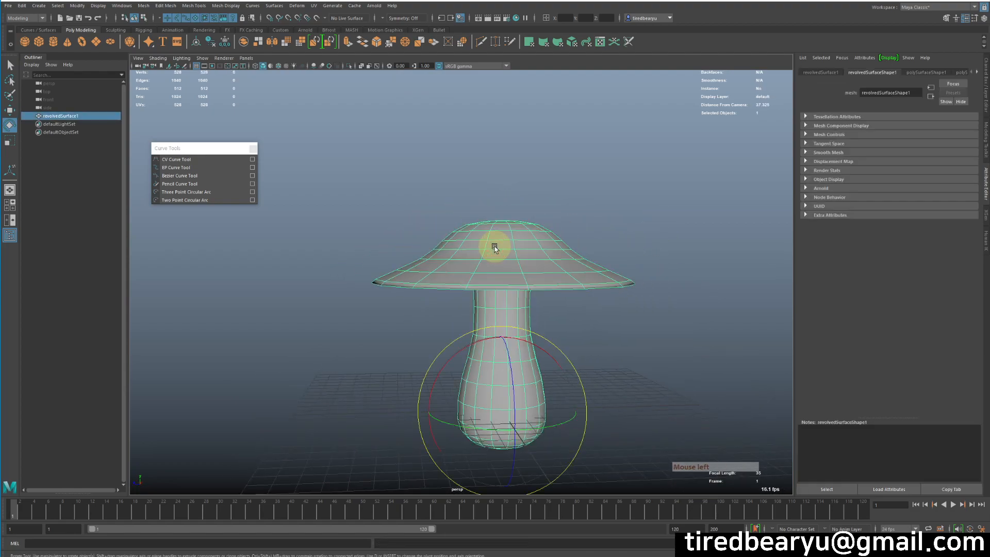
pyautogui.keyDown('alt'); pyautogui.moveTo(495, 248); pyautogui.dragTo(561, 251); pyautogui.keyUp('alt')
pyautogui.click(689, 320)
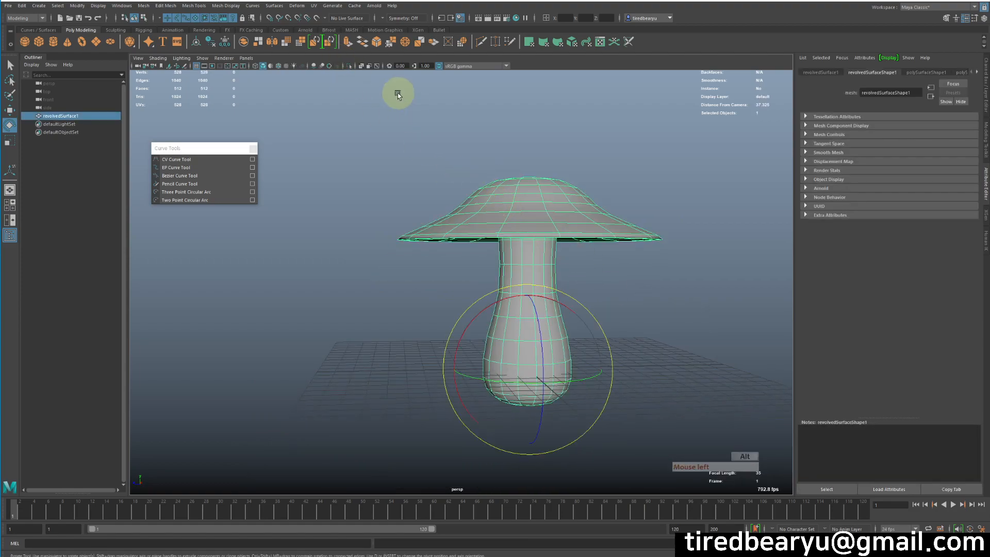
pyautogui.keyDown('alt'); pyautogui.moveTo(400, 93); pyautogui.dragTo(400, 100); pyautogui.keyUp('alt')
pyautogui.click(297, 6)
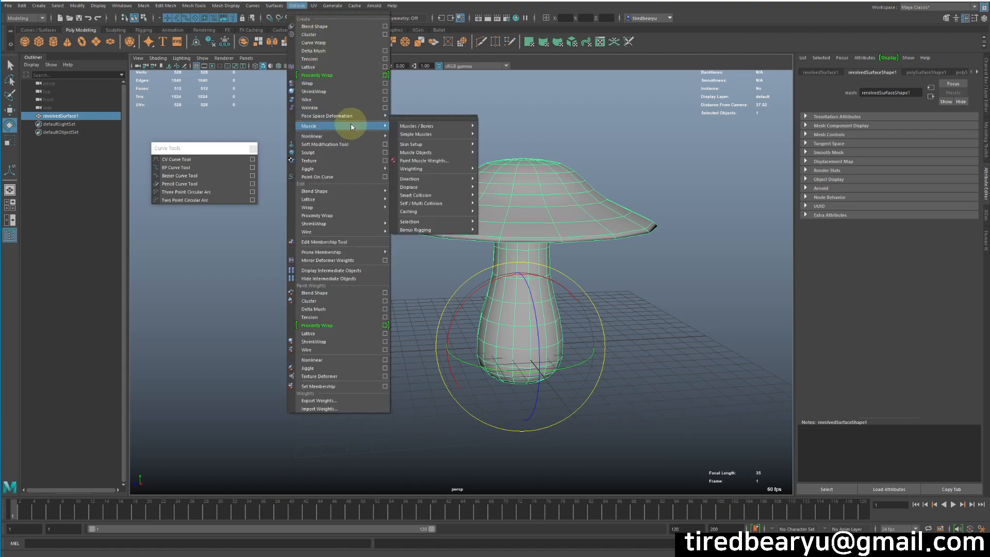
pyautogui.moveTo(348, 137)
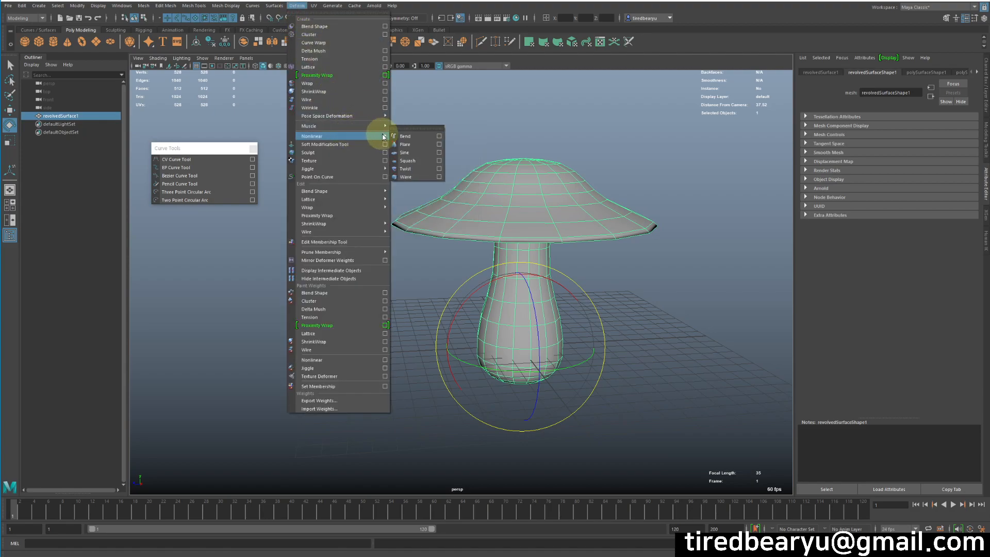
pyautogui.click(409, 128)
pyautogui.moveTo(415, 123); pyautogui.dragTo(704, 112)
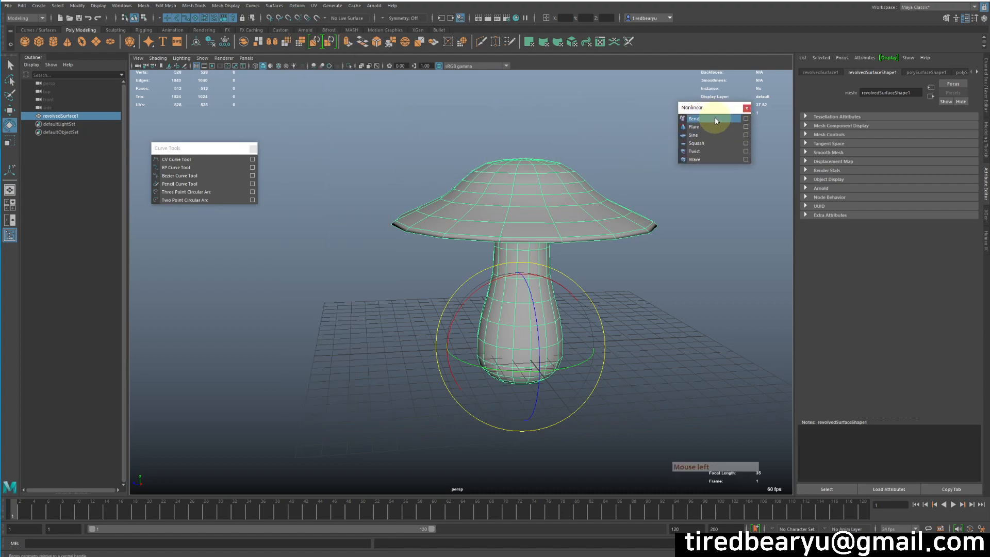
# Step: Add a Bend deformer to the mushroom and set its curvature to about -28
pyautogui.click(714, 117)
pyautogui.keyDown('alt'); pyautogui.moveTo(664, 238); pyautogui.dragTo(657, 257); pyautogui.keyUp('alt')
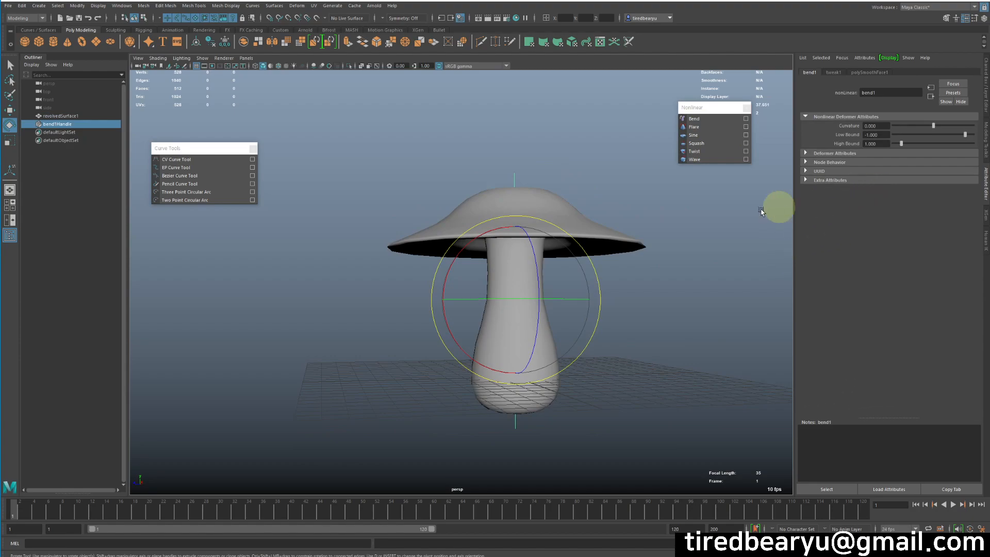
pyautogui.moveTo(937, 129); pyautogui.dragTo(908, 128)
pyautogui.keyDown('alt'); pyautogui.moveTo(616, 244); pyautogui.dragTo(645, 258); pyautogui.keyUp('alt')
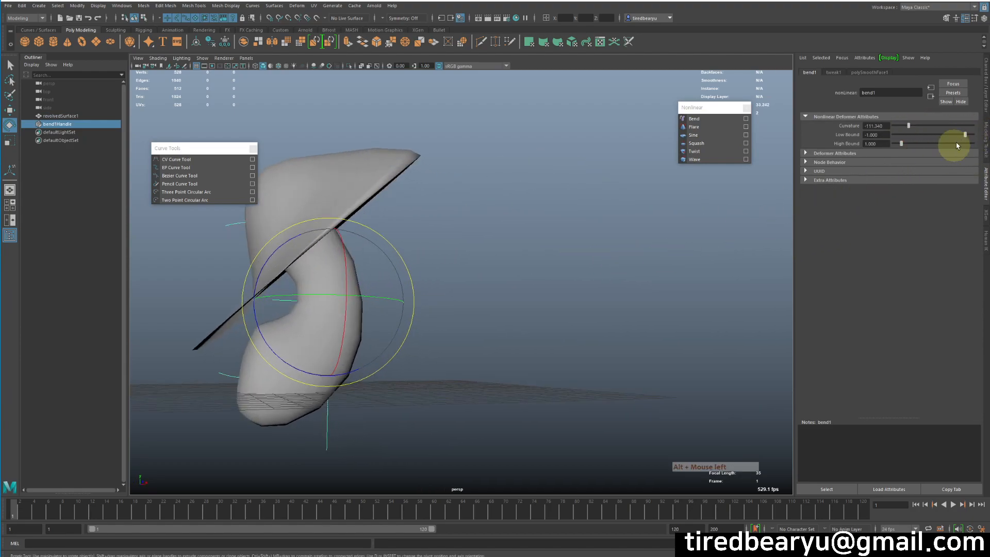
pyautogui.moveTo(911, 126)
pyautogui.mouseDown()
pyautogui.moveTo(891, 126)
pyautogui.moveTo(964, 128)
pyautogui.moveTo(906, 126)
pyautogui.moveTo(927, 126)
pyautogui.mouseUp()
pyautogui.keyDown('alt'); pyautogui.moveTo(401, 412); pyautogui.dragTo(645, 283); pyautogui.keyUp('alt')
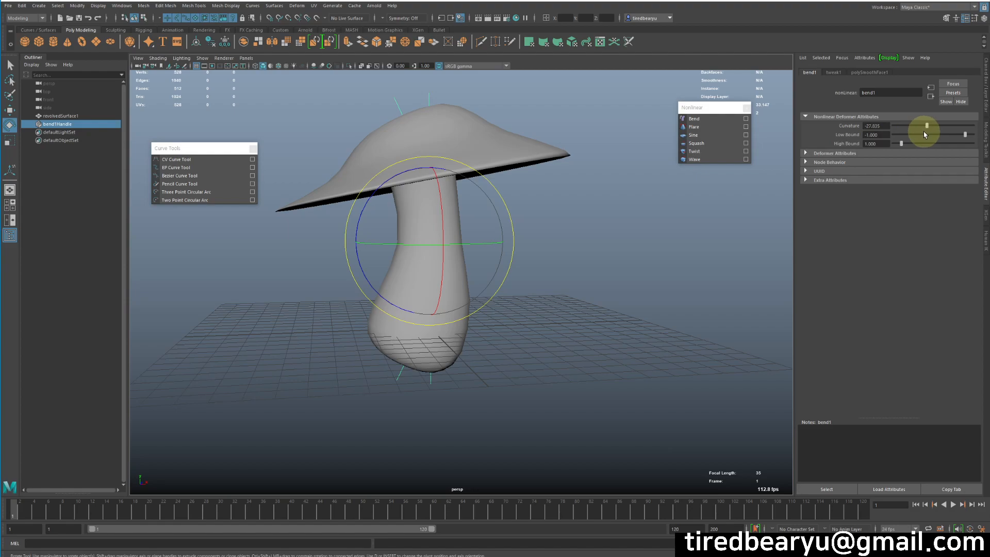
# Step: Set the bend's low bound to 0 and reverse its curvature so the cap leans slightly the opposite way
pyautogui.moveTo(923, 135); pyautogui.dragTo(974, 143)
pyautogui.keyDown('alt'); pyautogui.moveTo(627, 297); pyautogui.dragTo(658, 327, button='middle'); pyautogui.keyUp('alt')
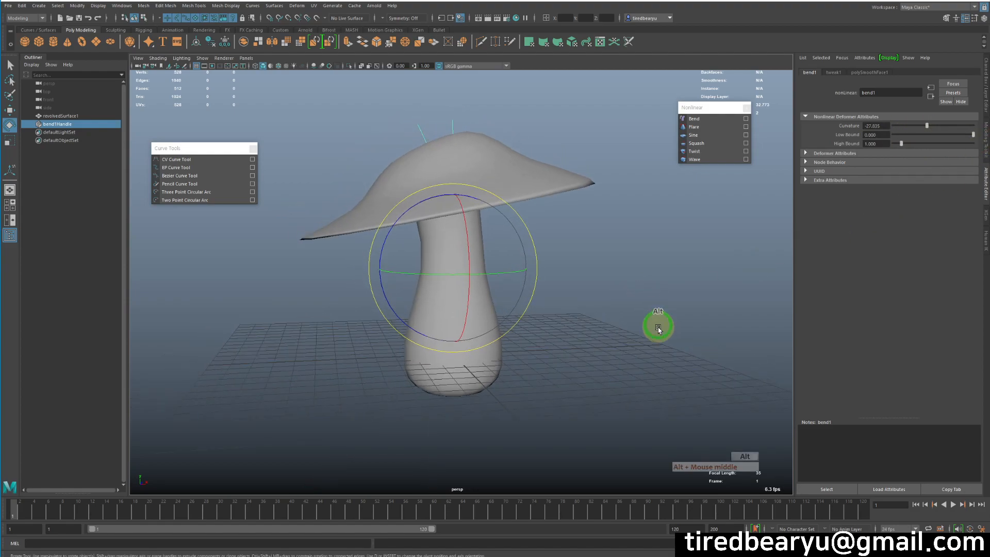
pyautogui.moveTo(944, 126)
pyautogui.mouseDown()
pyautogui.moveTo(963, 122)
pyautogui.moveTo(889, 122)
pyautogui.moveTo(940, 128)
pyautogui.mouseUp()
pyautogui.moveTo(556, 330)
pyautogui.keyDown('alt'); pyautogui.mouseDown()
pyautogui.moveTo(479, 335)
pyautogui.moveTo(539, 327)
pyautogui.mouseUp(); pyautogui.keyUp('alt')
pyautogui.click(588, 341)
pyautogui.keyDown('alt'); pyautogui.moveTo(590, 353); pyautogui.dragTo(603, 385); pyautogui.keyUp('alt')
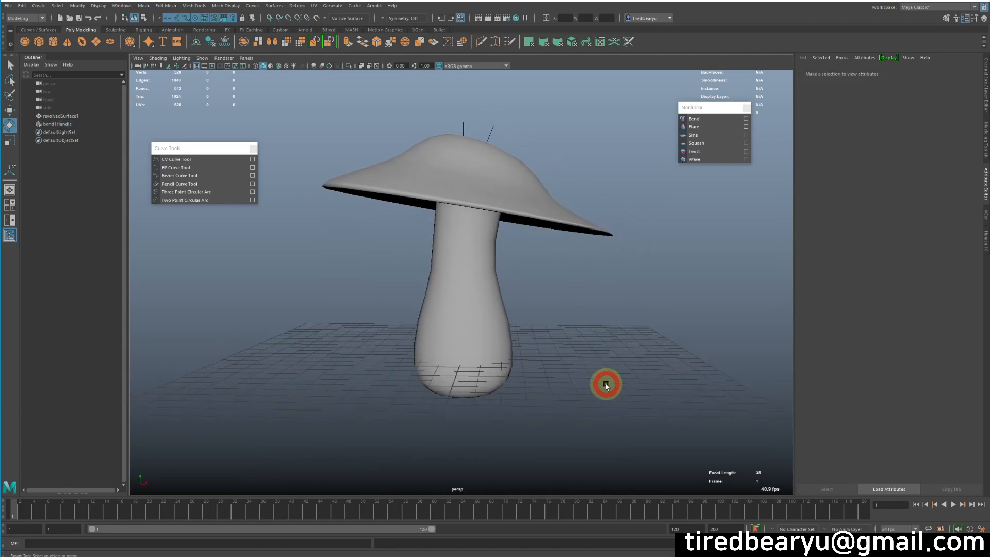
# Step: Add a Flare deformer to the mushroom and show its settings as editable channels
pyautogui.click(487, 335)
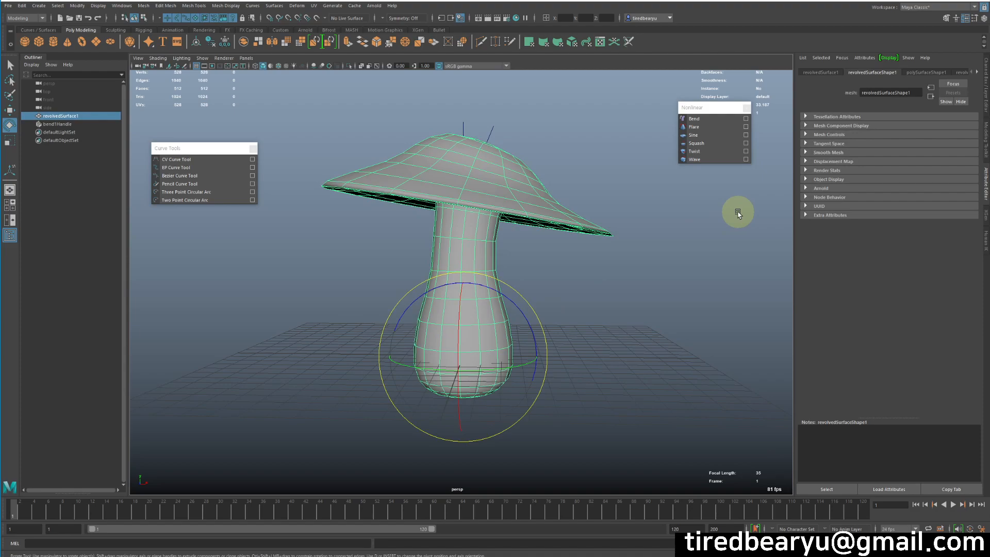
pyautogui.click(696, 128)
pyautogui.keyDown('alt'); pyautogui.moveTo(667, 292); pyautogui.dragTo(658, 230); pyautogui.keyUp('alt')
pyautogui.moveTo(622, 126); pyautogui.dragTo(643, 179)
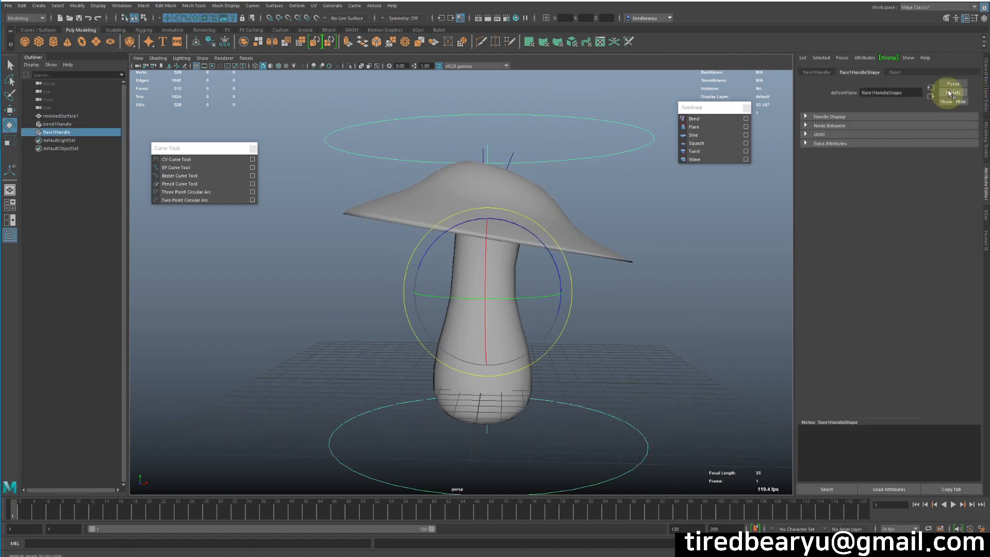
pyautogui.click(895, 72)
pyautogui.click(986, 88)
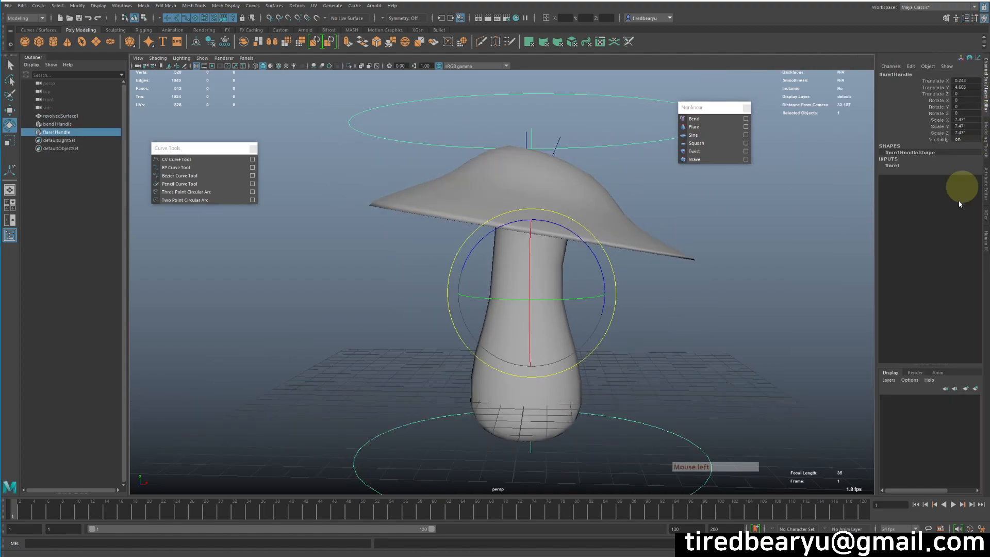
pyautogui.click(897, 167)
# Step: Set the flare's start X and Z to 1.1 and its end X and Z to 0.5
pyautogui.moveTo(935, 179); pyautogui.dragTo(936, 186)
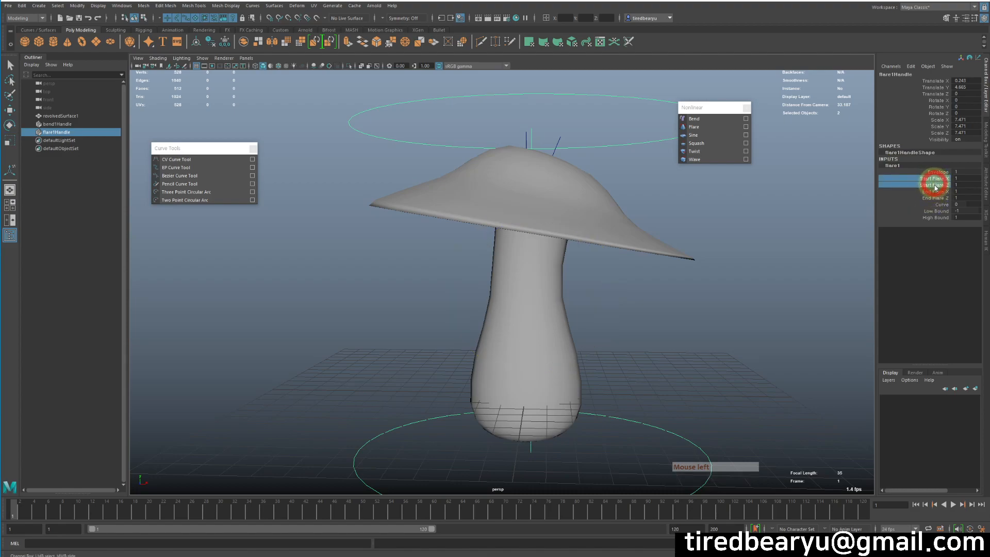
pyautogui.moveTo(671, 237)
pyautogui.mouseDown(button='middle')
pyautogui.moveTo(680, 230)
pyautogui.moveTo(673, 233)
pyautogui.mouseUp(button='middle')
pyautogui.moveTo(925, 194); pyautogui.dragTo(928, 199)
pyautogui.moveTo(701, 222); pyautogui.dragTo(707, 219, button='middle')
pyautogui.keyDown('alt'); pyautogui.moveTo(706, 219); pyautogui.dragTo(689, 231); pyautogui.keyUp('alt')
pyautogui.moveTo(690, 231); pyautogui.dragTo(696, 230, button='middle')
pyautogui.keyDown('alt'); pyautogui.moveTo(696, 230); pyautogui.dragTo(723, 224); pyautogui.keyUp('alt')
pyautogui.moveTo(724, 223); pyautogui.dragTo(729, 226, button='middle')
# Step: Adjust the flare's Curve value to refine the width of the cap and stem
pyautogui.click(942, 204)
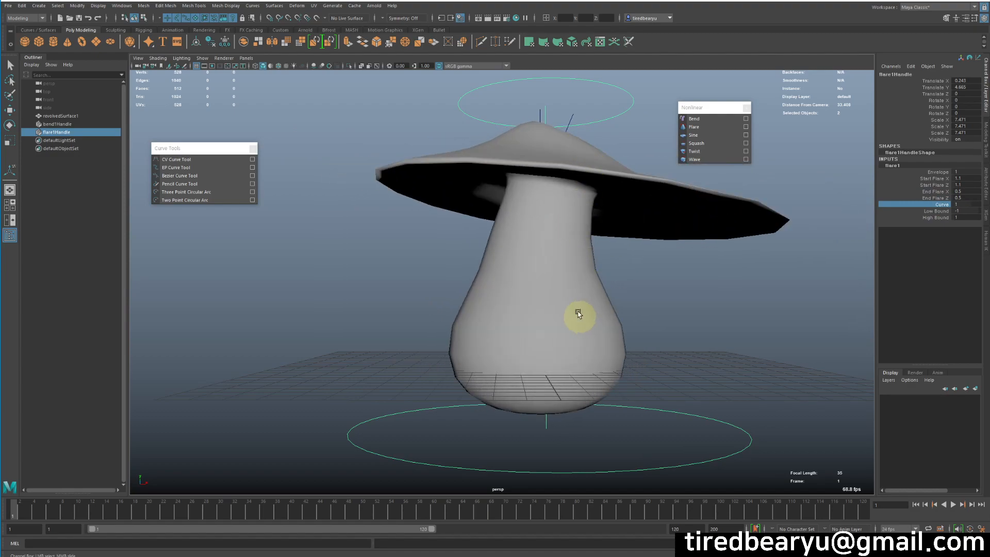
pyautogui.keyDown('alt'); pyautogui.moveTo(740, 259); pyautogui.dragTo(746, 270); pyautogui.keyUp('alt')
pyautogui.moveTo(752, 265); pyautogui.dragTo(748, 265, button='middle')
pyautogui.keyDown('alt'); pyautogui.moveTo(762, 281); pyautogui.dragTo(789, 280); pyautogui.keyUp('alt')
pyautogui.press('e')
pyautogui.click(793, 284)
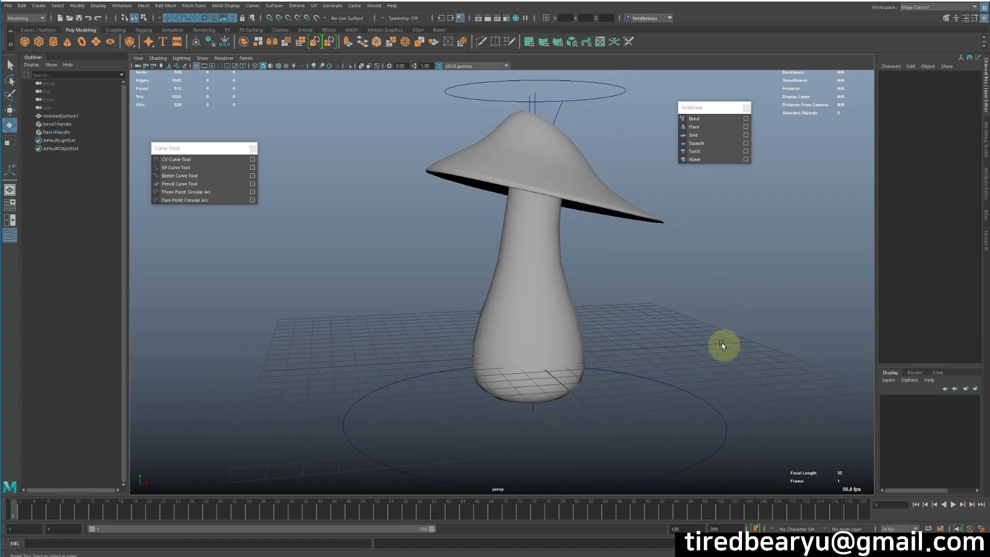
# Step: Add a Twist deformer to the mushroom and change its start angle to twist the body
pyautogui.click(566, 299)
pyautogui.keyDown('alt'); pyautogui.moveTo(743, 314); pyautogui.dragTo(734, 318); pyautogui.keyUp('alt')
pyautogui.click(749, 319)
pyautogui.moveTo(673, 217); pyautogui.dragTo(657, 248)
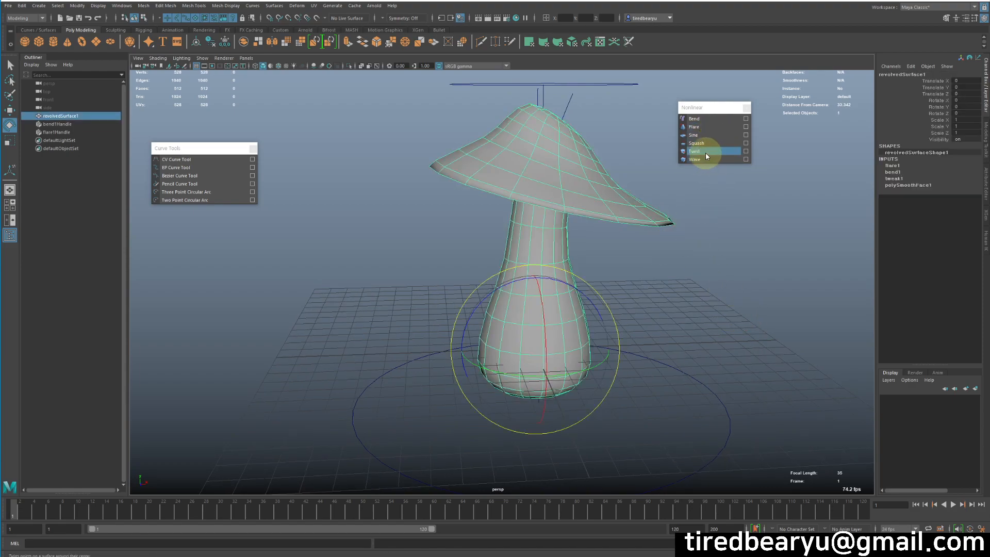
pyautogui.click(706, 152)
pyautogui.click(918, 179)
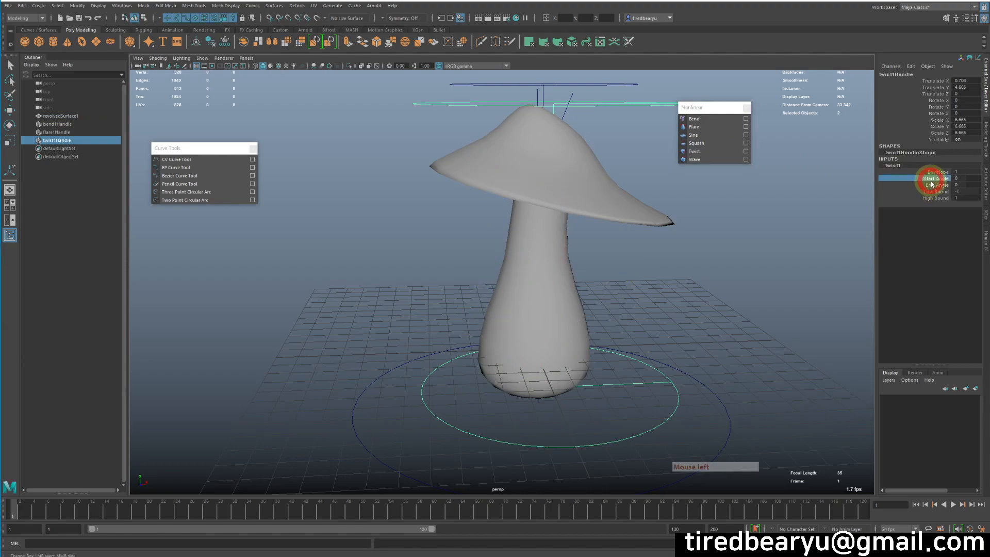
pyautogui.moveTo(758, 214); pyautogui.dragTo(842, 215, button='middle')
pyautogui.keyDown('alt'); pyautogui.moveTo(789, 219); pyautogui.dragTo(709, 274); pyautogui.keyUp('alt')
# Step: Add a Squash deformer to the mushroom and adjust its factor to change the proportions
pyautogui.click(603, 258)
pyautogui.click(716, 148)
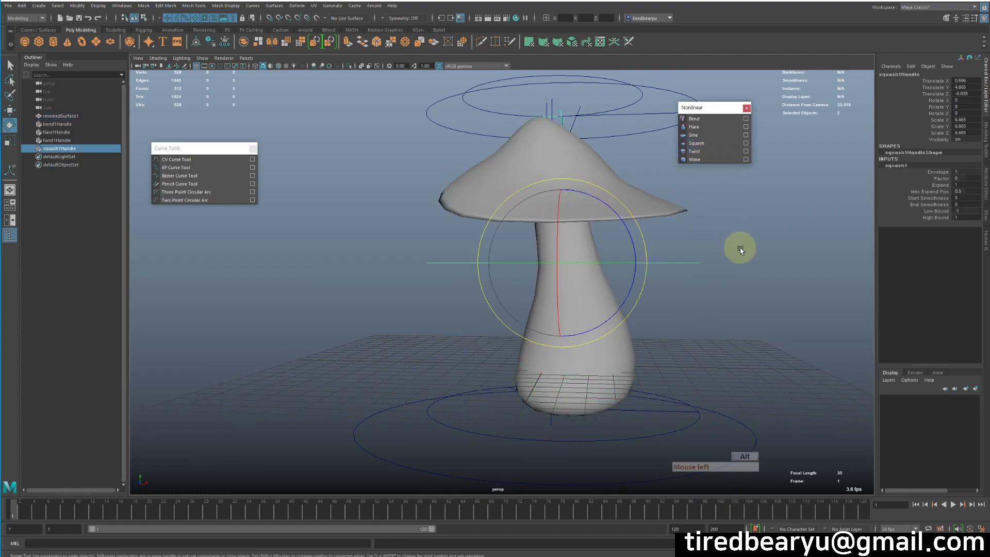
pyautogui.keyDown('alt'); pyautogui.moveTo(736, 243); pyautogui.dragTo(861, 230); pyautogui.keyUp('alt')
pyautogui.click(943, 192)
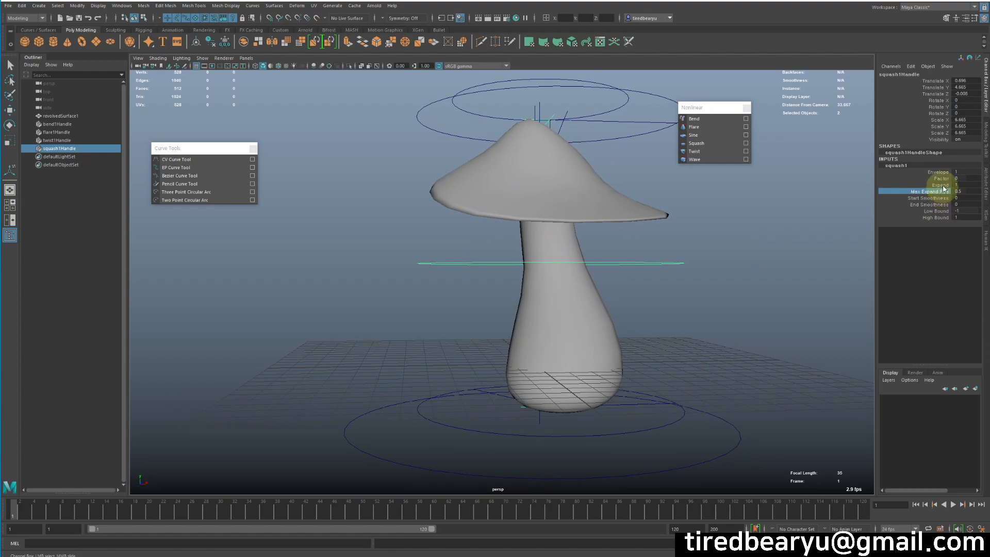
pyautogui.click(941, 178)
pyautogui.moveTo(656, 254); pyautogui.dragTo(687, 263, button='middle')
pyautogui.keyDown('alt'); pyautogui.moveTo(703, 280); pyautogui.dragTo(802, 296); pyautogui.keyUp('alt')
pyautogui.click(802, 296)
pyautogui.keyDown('alt'); pyautogui.moveTo(686, 339); pyautogui.dragTo(632, 352); pyautogui.keyUp('alt')
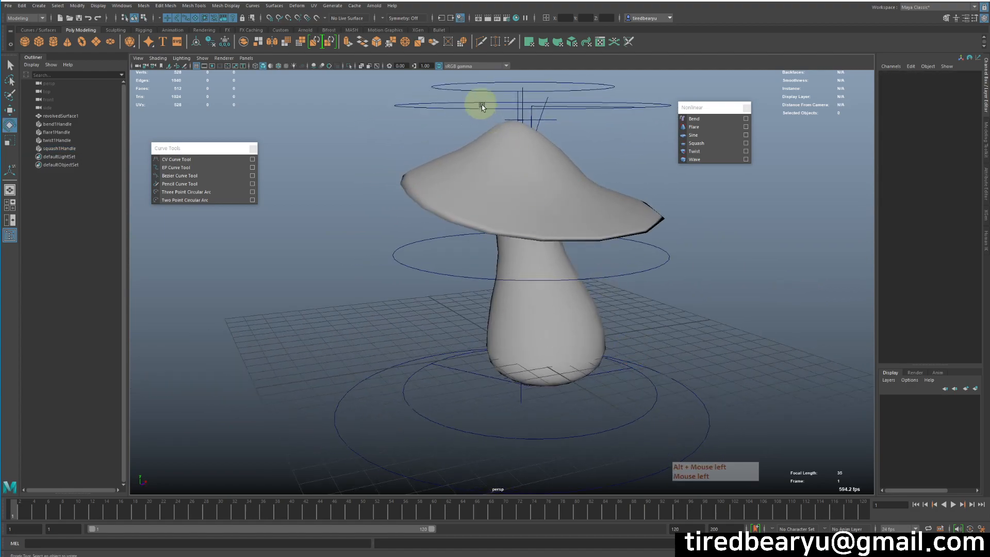
# Step: Try moving the mushroom mesh away from its deformer handles to test how it deforms
pyautogui.click(593, 214)
pyautogui.press('w')
pyautogui.keyDown('alt'); pyautogui.moveTo(593, 214); pyautogui.dragTo(640, 362); pyautogui.keyUp('alt')
pyautogui.moveTo(639, 361); pyautogui.dragTo(603, 332, button='middle')
pyautogui.hotkey('ctrl', 'z')
pyautogui.moveTo(490, 323); pyautogui.dragTo(560, 332, button='middle')
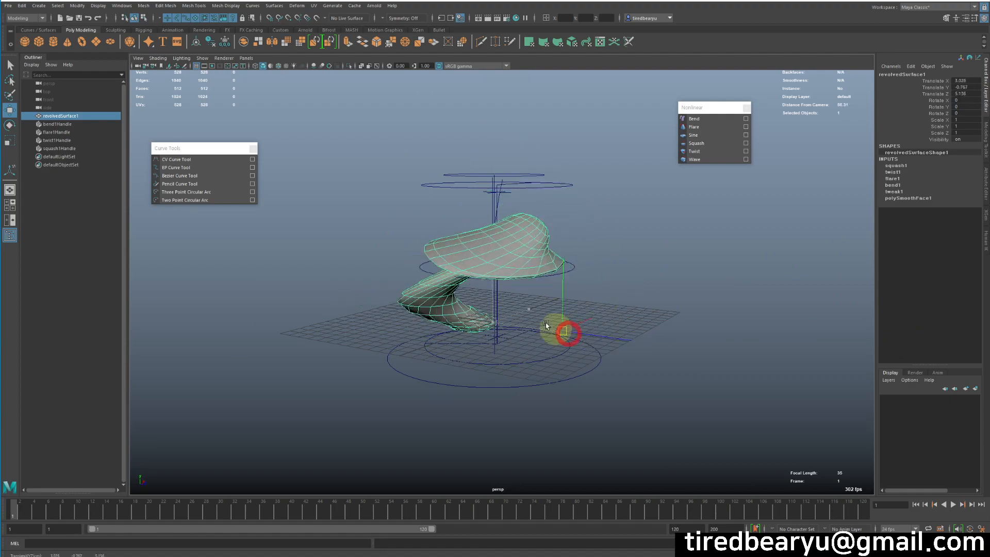
pyautogui.moveTo(560, 333); pyautogui.dragTo(586, 315)
pyautogui.press('z')
pyautogui.click(665, 332)
# Step: Delete the mushroom's construction history to bake in the bend, flare, twist and squash
pyautogui.click(539, 258)
pyautogui.keyDown('alt'); pyautogui.moveTo(563, 211); pyautogui.dragTo(506, 215); pyautogui.keyUp('alt')
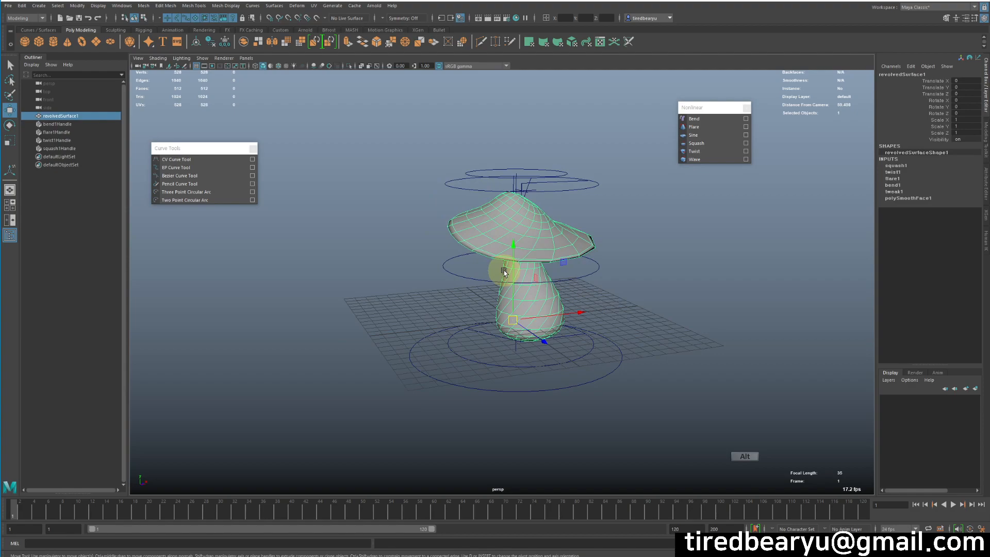
pyautogui.click(622, 277)
pyautogui.keyDown('alt'); pyautogui.moveTo(622, 277); pyautogui.dragTo(553, 328); pyautogui.keyUp('alt')
pyautogui.click(553, 327)
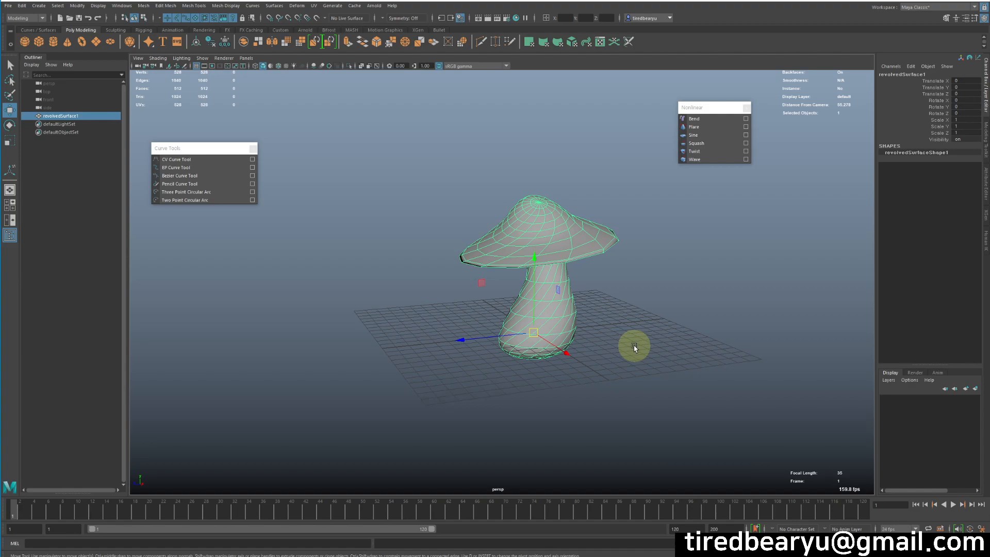
# Step: Examine the deformed mushroom's cap, rim and stem from several angles
pyautogui.click(634, 347)
pyautogui.moveTo(634, 347)
pyautogui.keyDown('alt'); pyautogui.mouseDown()
pyautogui.moveTo(512, 270)
pyautogui.moveTo(637, 361)
pyautogui.mouseUp(); pyautogui.keyUp('alt')
pyautogui.click(531, 273)
pyautogui.press('f')
pyautogui.keyDown('alt'); pyautogui.moveTo(706, 379); pyautogui.dragTo(586, 337); pyautogui.keyUp('alt')
pyautogui.click(557, 358)
pyautogui.click(531, 331)
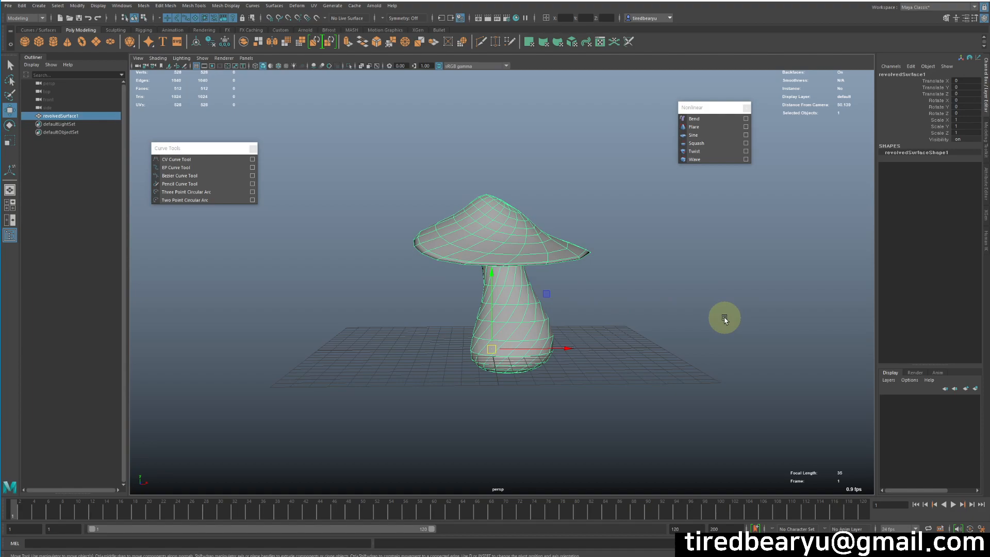
pyautogui.moveTo(582, 299)
pyautogui.keyDown('alt'); pyautogui.mouseDown()
pyautogui.moveTo(574, 314)
pyautogui.moveTo(577, 303)
pyautogui.mouseUp(); pyautogui.keyUp('alt')
pyautogui.keyDown('alt'); pyautogui.moveTo(577, 303); pyautogui.dragTo(592, 293, button='middle'); pyautogui.keyUp('alt')
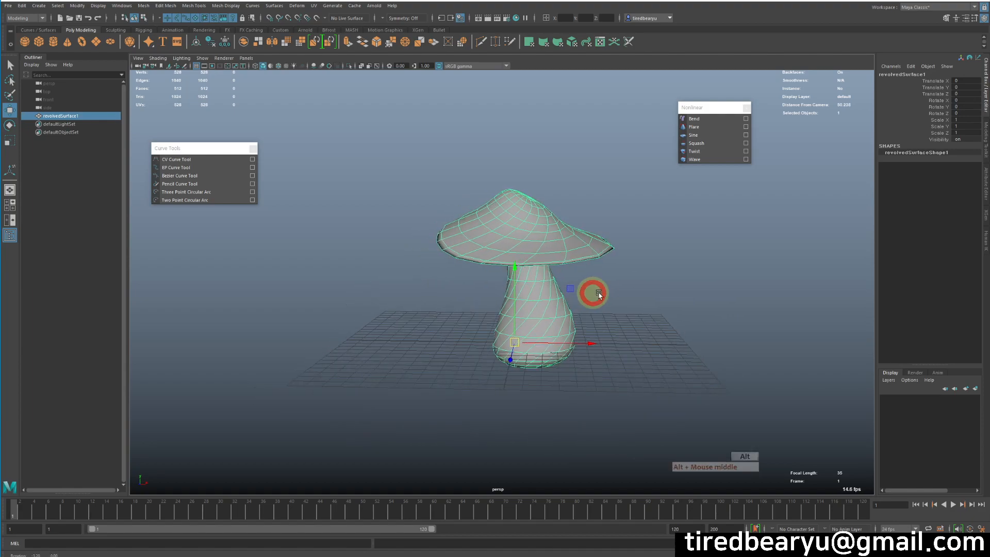
pyautogui.keyDown('alt'); pyautogui.moveTo(592, 294); pyautogui.dragTo(634, 287); pyautogui.keyUp('alt')
pyautogui.keyDown('alt'); pyautogui.moveTo(634, 287); pyautogui.dragTo(647, 261, button='right'); pyautogui.keyUp('alt')
pyautogui.keyDown('alt'); pyautogui.moveTo(647, 263); pyautogui.dragTo(501, 244); pyautogui.keyUp('alt')
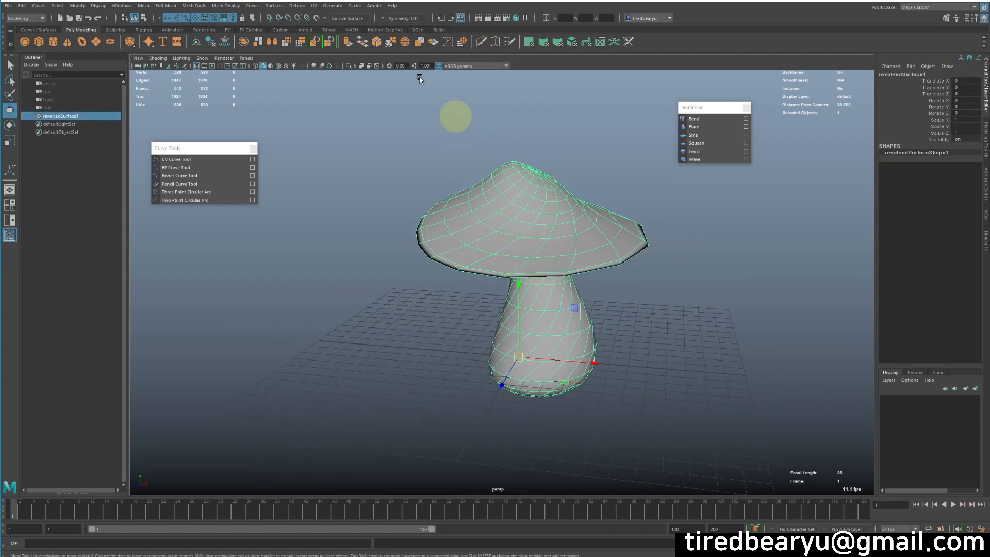
# Step: Open the UV Editor for the mushroom and bring its entire UV layout into view
pyautogui.click(314, 5)
pyautogui.click(325, 21)
pyautogui.keyDown('alt'); pyautogui.moveTo(517, 255); pyautogui.dragTo(230, 223, button='right'); pyautogui.keyUp('alt')
pyautogui.keyDown('alt'); pyautogui.moveTo(490, 253); pyautogui.dragTo(393, 241, button='middle'); pyautogui.keyUp('alt')
pyautogui.keyDown('alt'); pyautogui.moveTo(351, 234); pyautogui.dragTo(232, 217, button='right'); pyautogui.keyUp('alt')
pyautogui.keyDown('alt'); pyautogui.moveTo(459, 219); pyautogui.dragTo(279, 297, button='middle'); pyautogui.keyUp('alt')
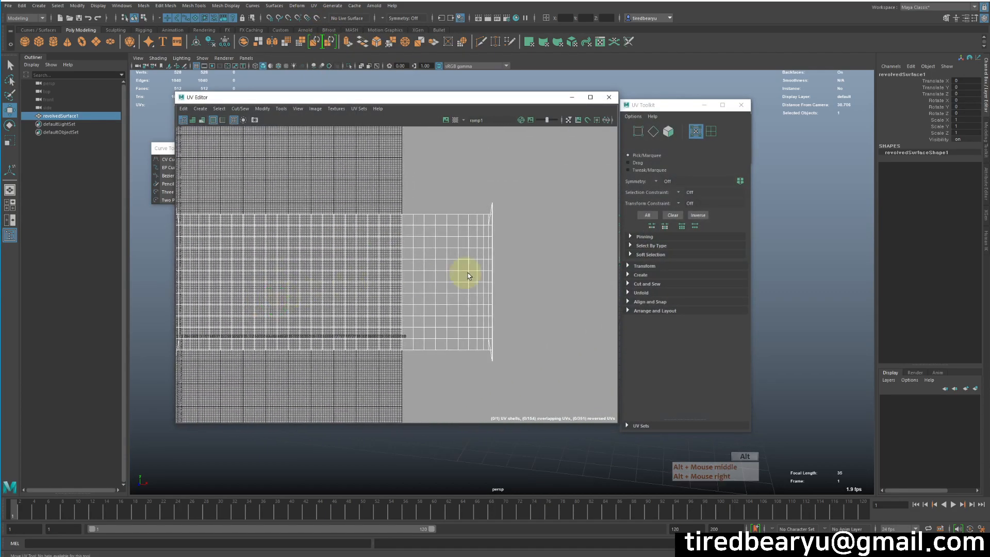
pyautogui.keyDown('alt'); pyautogui.moveTo(463, 275); pyautogui.dragTo(330, 257, button='right'); pyautogui.keyUp('alt')
# Step: Close the UV Toolkit and place the UV Editor beside the mushroom so both can be seen
pyautogui.moveTo(469, 98); pyautogui.dragTo(989, 120)
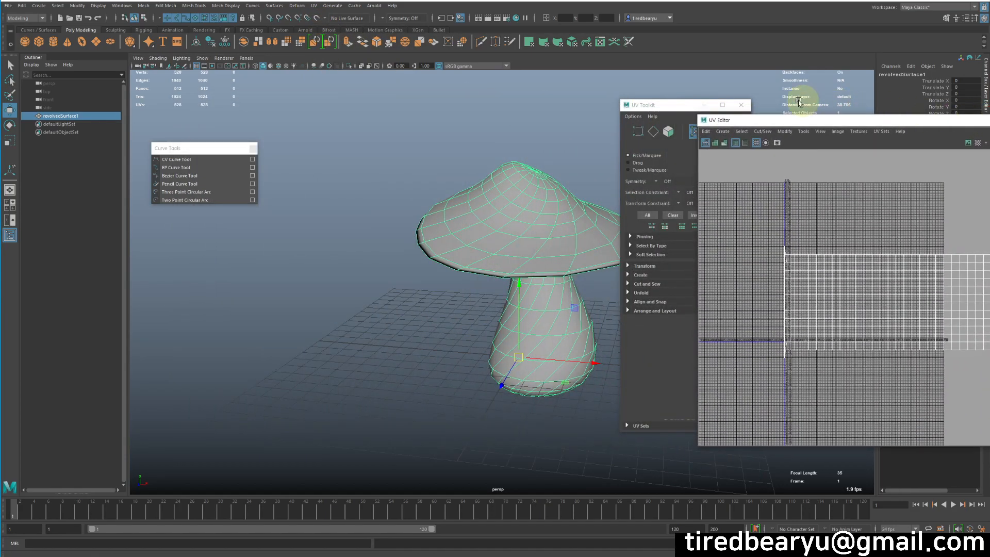
pyautogui.click(742, 108)
pyautogui.moveTo(821, 122); pyautogui.dragTo(765, 99)
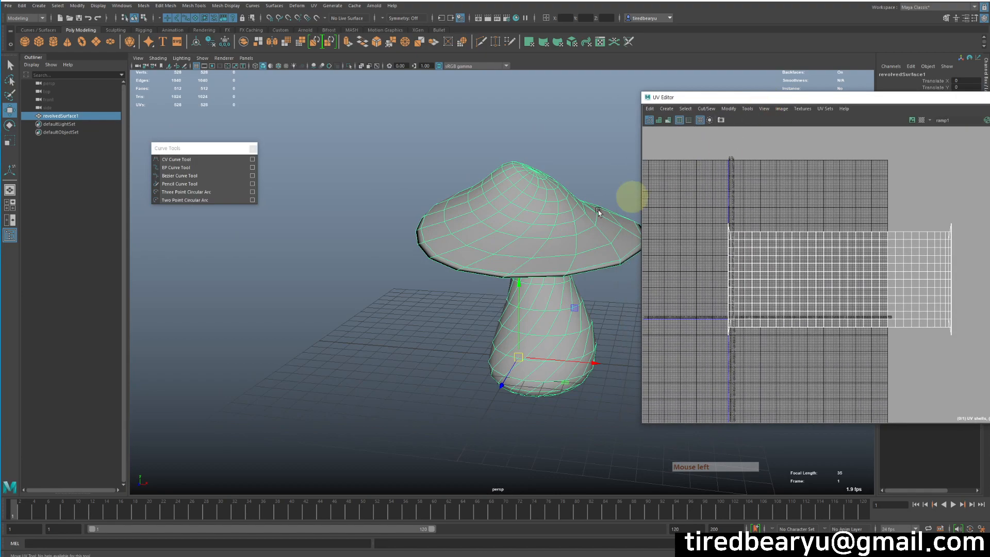
pyautogui.keyDown('alt'); pyautogui.moveTo(670, 258); pyautogui.dragTo(623, 243, button='middle'); pyautogui.keyUp('alt')
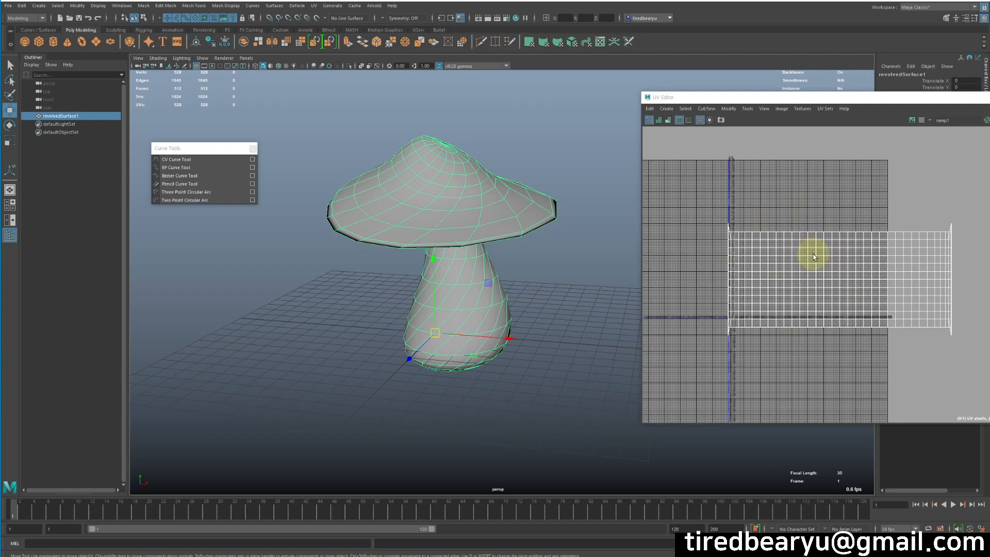
pyautogui.keyDown('alt'); pyautogui.moveTo(409, 208); pyautogui.dragTo(438, 258); pyautogui.keyUp('alt')
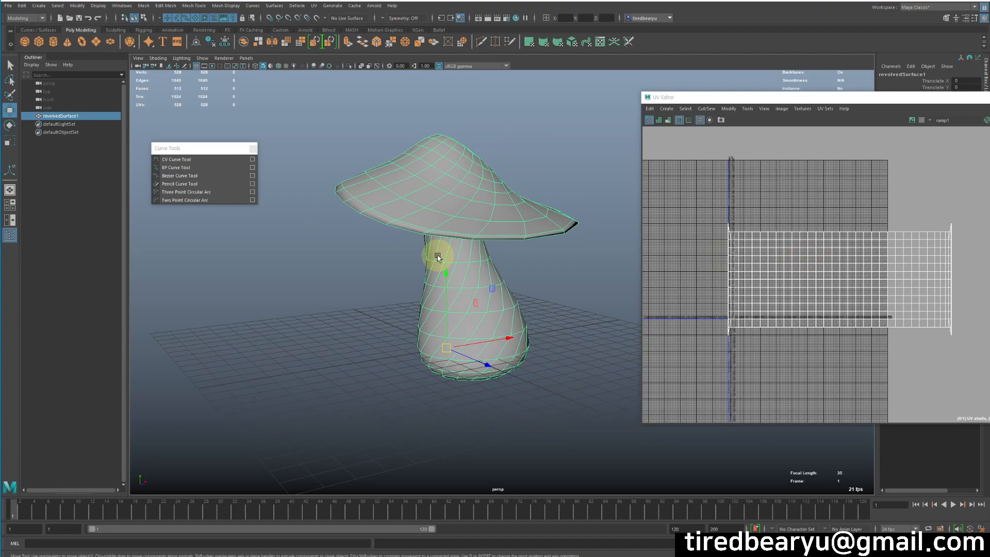
# Step: Select all the mushroom's UVs and normalize them into the 0–1 UV space
pyautogui.moveTo(774, 279); pyautogui.dragTo(807, 279, button='right')
pyautogui.moveTo(699, 209); pyautogui.dragTo(989, 374)
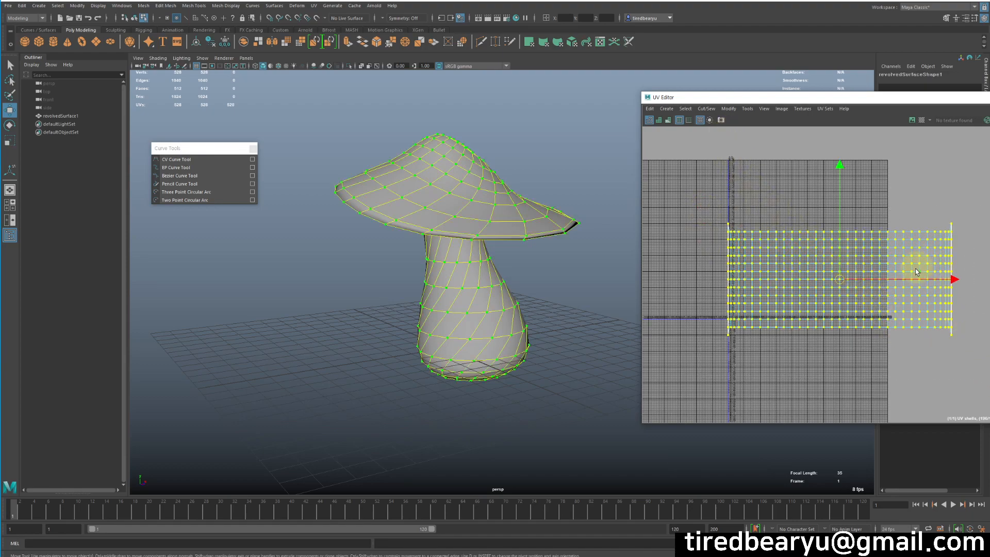
pyautogui.keyDown('ctrl'); pyautogui.keyDown('alt'); pyautogui.moveTo(733, 285); pyautogui.dragTo(756, 328); pyautogui.keyUp('alt'); pyautogui.keyUp('ctrl')
pyautogui.keyDown('alt'); pyautogui.moveTo(733, 299); pyautogui.dragTo(749, 276, button='middle'); pyautogui.keyUp('alt')
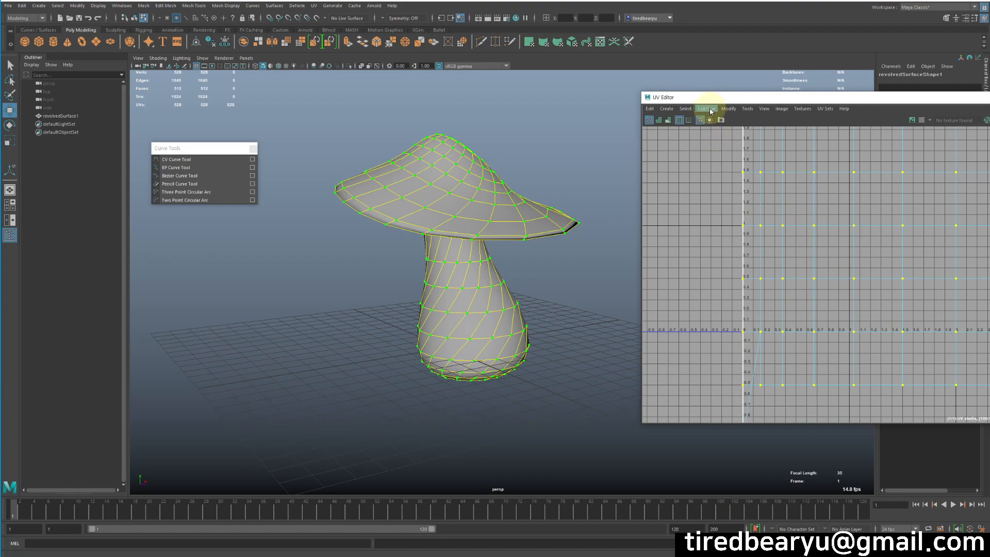
pyautogui.click(729, 110)
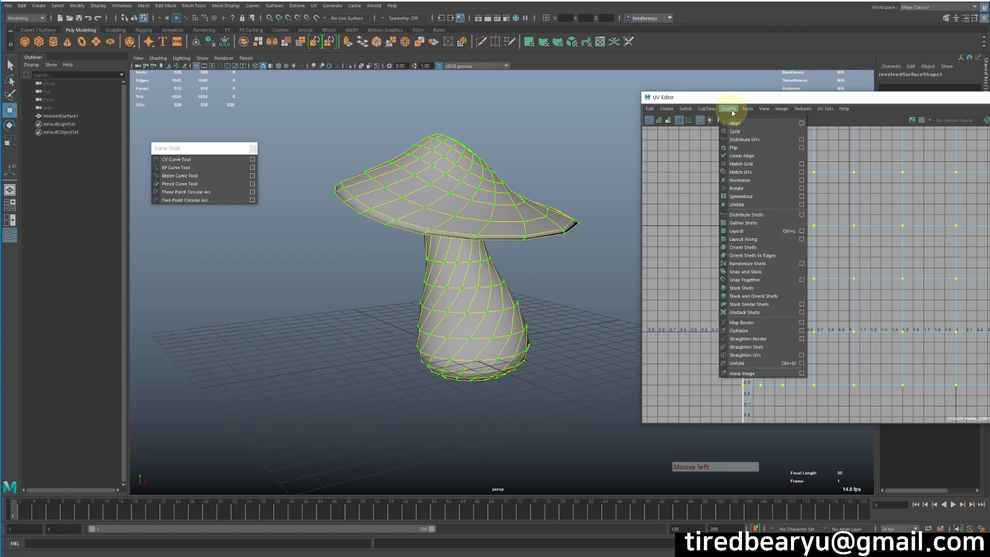
pyautogui.click(748, 181)
# Step: Nudge the UV shell slightly off the unit square and normalize all its UVs again
pyautogui.keyDown('alt'); pyautogui.moveTo(827, 213); pyautogui.dragTo(737, 208, button='right'); pyautogui.keyUp('alt')
pyautogui.keyDown('alt'); pyautogui.moveTo(887, 253); pyautogui.dragTo(825, 243, button='middle'); pyautogui.keyUp('alt')
pyautogui.keyDown('alt'); pyautogui.moveTo(825, 242); pyautogui.dragTo(859, 238, button='right'); pyautogui.keyUp('alt')
pyautogui.moveTo(889, 200); pyautogui.dragTo(751, 254)
pyautogui.keyDown('alt'); pyautogui.moveTo(744, 280); pyautogui.dragTo(813, 261, button='middle'); pyautogui.keyUp('alt')
pyautogui.scroll(5, 862, 303)
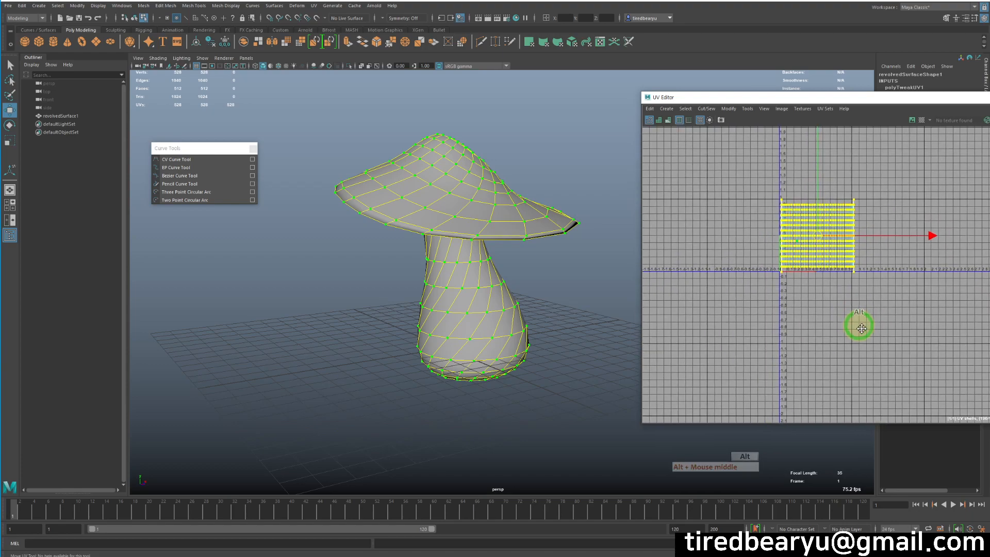
pyautogui.keyDown('alt'); pyautogui.moveTo(866, 338); pyautogui.dragTo(920, 408, button='middle'); pyautogui.keyUp('alt')
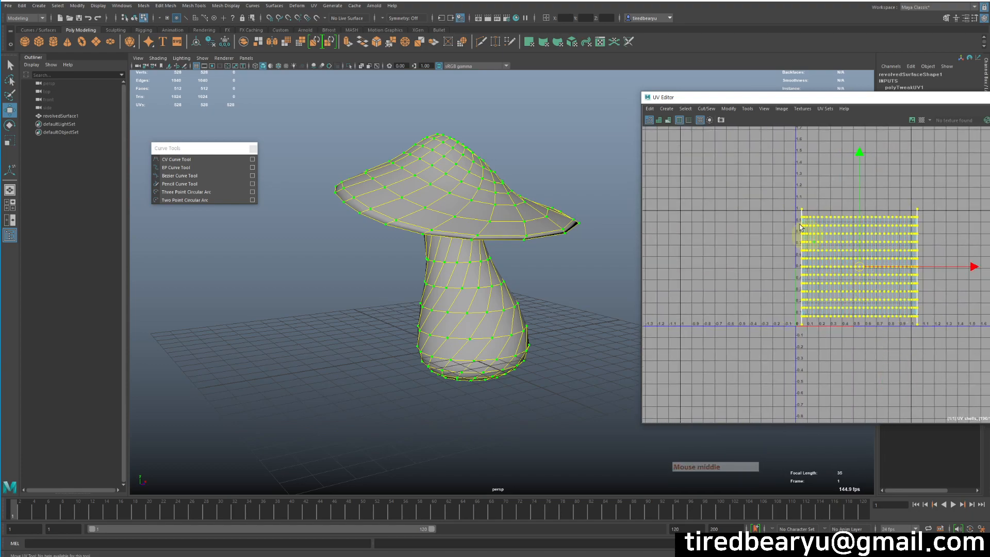
pyautogui.click(707, 109)
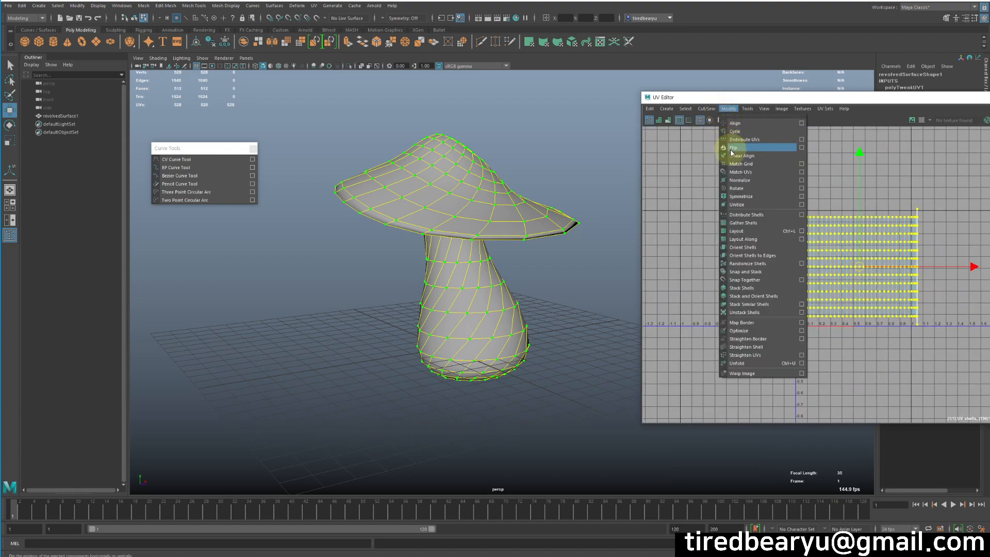
pyautogui.click(748, 180)
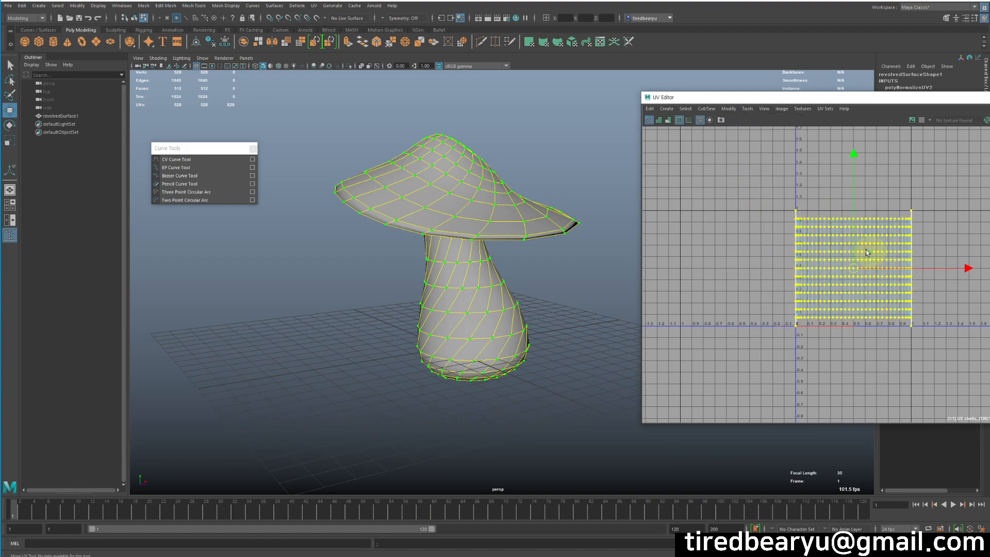
# Step: Reselect the whole UV shell to check it and close the UV Editor
pyautogui.click(789, 192)
pyautogui.click(865, 182)
pyautogui.keyDown('alt'); pyautogui.moveTo(864, 181); pyautogui.dragTo(827, 219, button='right'); pyautogui.keyUp('alt')
pyautogui.moveTo(826, 199); pyautogui.dragTo(938, 356)
pyautogui.moveTo(835, 97); pyautogui.dragTo(542, 117)
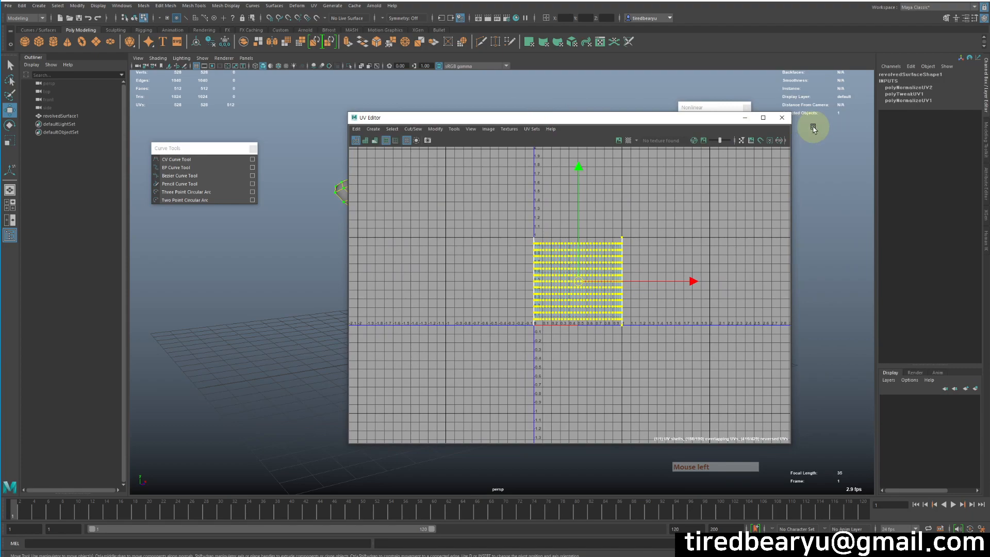
pyautogui.click(784, 117)
# Step: Return the mushroom to object mode, select it and bring up the attributes of its lambert2 material
pyautogui.moveTo(541, 232); pyautogui.dragTo(567, 219, button='right')
pyautogui.keyDown('alt'); pyautogui.moveTo(647, 265); pyautogui.dragTo(495, 215); pyautogui.keyUp('alt')
pyautogui.click(495, 214)
pyautogui.moveTo(549, 96); pyautogui.dragTo(624, 328, button='right')
pyautogui.keyDown('alt'); pyautogui.moveTo(626, 329); pyautogui.dragTo(691, 305); pyautogui.keyUp('alt')
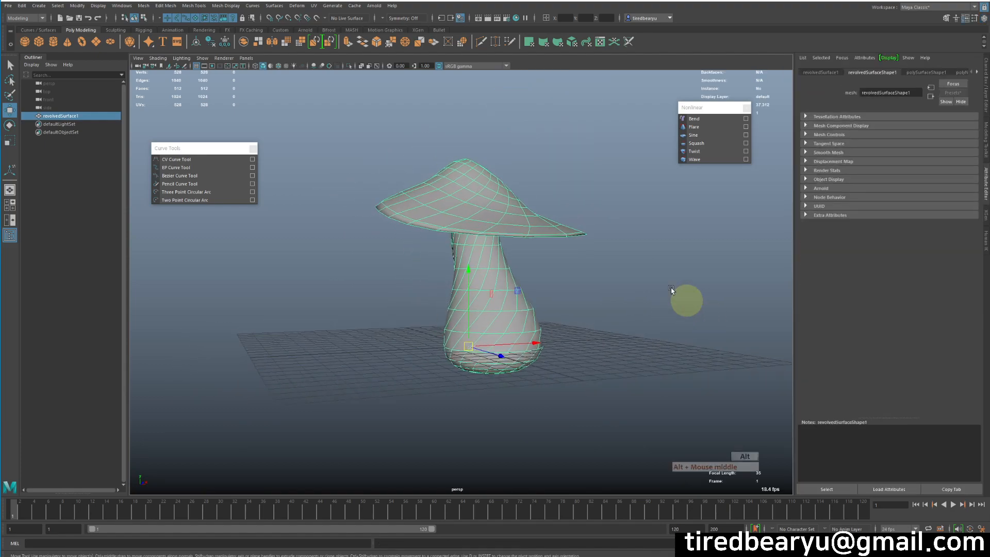
pyautogui.click(979, 74)
pyautogui.click(979, 74)
pyautogui.click(954, 72)
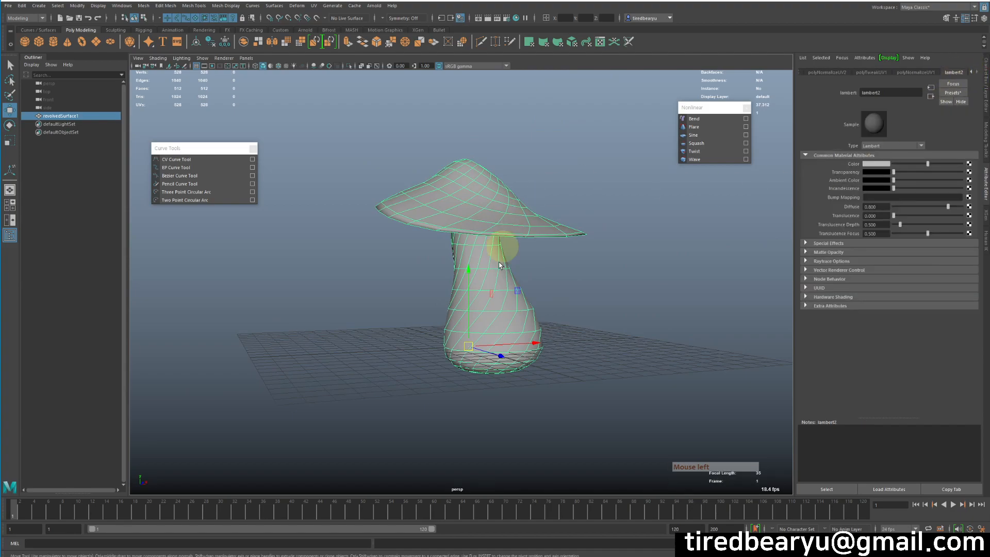
pyautogui.keyDown('alt'); pyautogui.moveTo(508, 221); pyautogui.dragTo(626, 309, button='middle'); pyautogui.keyUp('alt')
pyautogui.moveTo(625, 309)
pyautogui.keyDown('alt'); pyautogui.mouseDown()
pyautogui.moveTo(536, 315)
pyautogui.moveTo(618, 292)
pyautogui.mouseUp(); pyautogui.keyUp('alt')
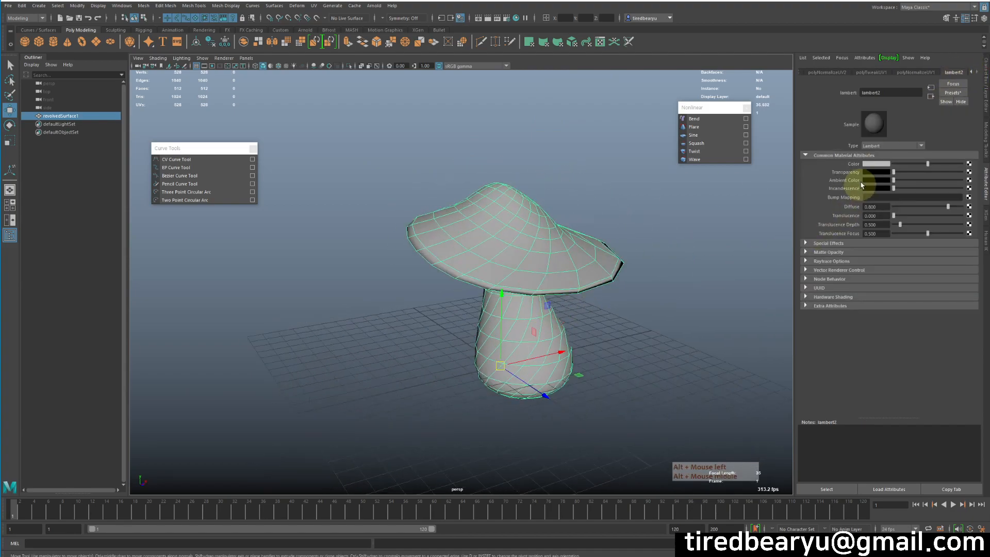
# Step: Map a Ramp texture to the lambert2 colour and show textures on the mushroom in the viewport
pyautogui.click(969, 165)
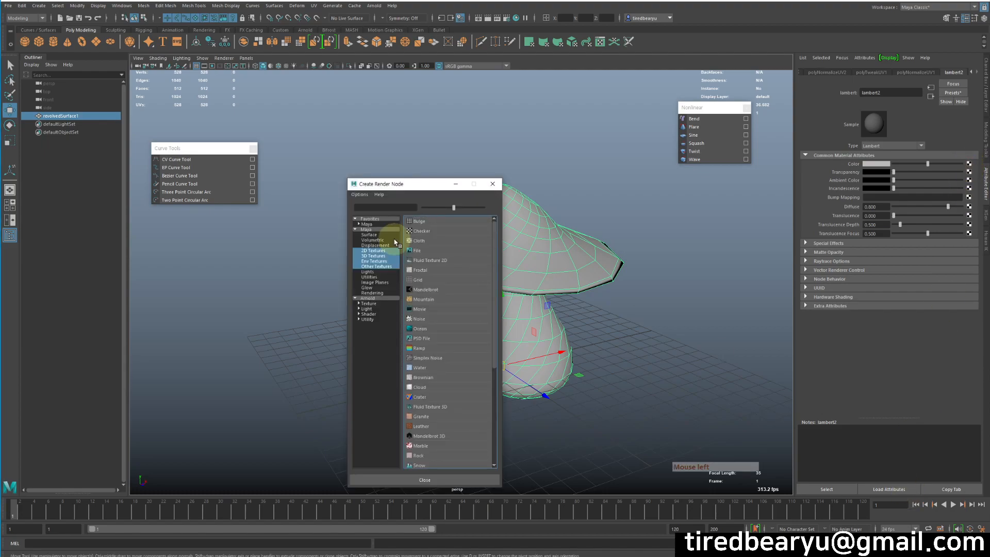
pyautogui.moveTo(413, 187); pyautogui.dragTo(701, 146)
pyautogui.keyDown('alt'); pyautogui.moveTo(630, 166); pyautogui.dragTo(493, 192); pyautogui.keyUp('alt')
pyautogui.keyDown('alt'); pyautogui.moveTo(462, 253); pyautogui.dragTo(506, 217); pyautogui.keyUp('alt')
pyautogui.keyDown('alt'); pyautogui.moveTo(506, 218); pyautogui.dragTo(492, 235, button='middle'); pyautogui.keyUp('alt')
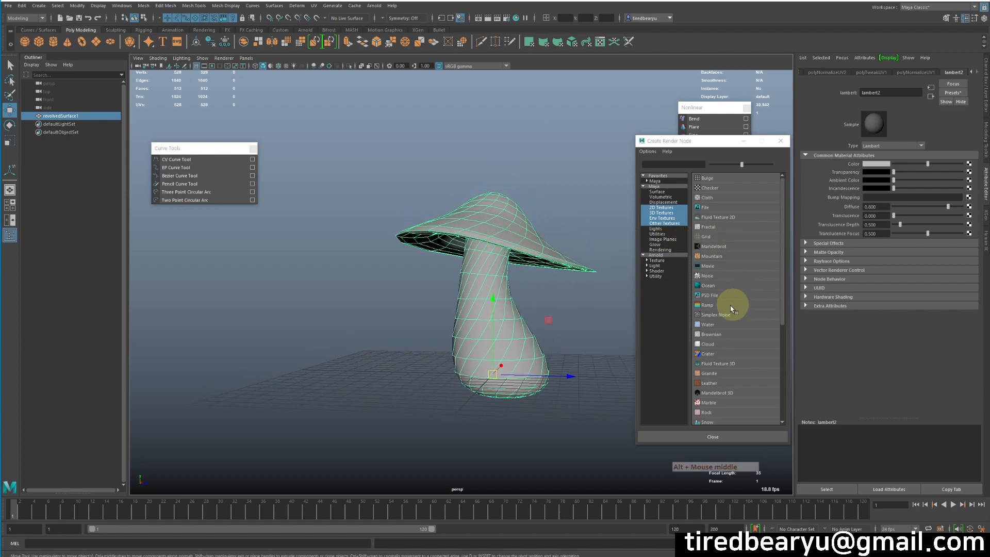
pyautogui.click(712, 307)
pyautogui.moveTo(634, 303)
pyautogui.keyDown('alt'); pyautogui.mouseDown()
pyautogui.moveTo(555, 308)
pyautogui.moveTo(648, 296)
pyautogui.mouseUp(); pyautogui.keyUp('alt')
pyautogui.press('6')
# Step: Try sliding the V ramp's black marker inward and back to its start to check the gradient on the mushroom
pyautogui.moveTo(812, 183)
pyautogui.mouseDown()
pyautogui.moveTo(902, 193)
pyautogui.moveTo(856, 183)
pyautogui.mouseUp()
pyautogui.keyDown('alt'); pyautogui.moveTo(586, 243); pyautogui.dragTo(712, 245); pyautogui.keyUp('alt')
pyautogui.moveTo(856, 182); pyautogui.dragTo(812, 182)
pyautogui.keyDown('alt'); pyautogui.moveTo(513, 242); pyautogui.dragTo(454, 343); pyautogui.keyUp('alt')
pyautogui.keyDown('alt'); pyautogui.moveTo(463, 366); pyautogui.dragTo(466, 361); pyautogui.keyUp('alt')
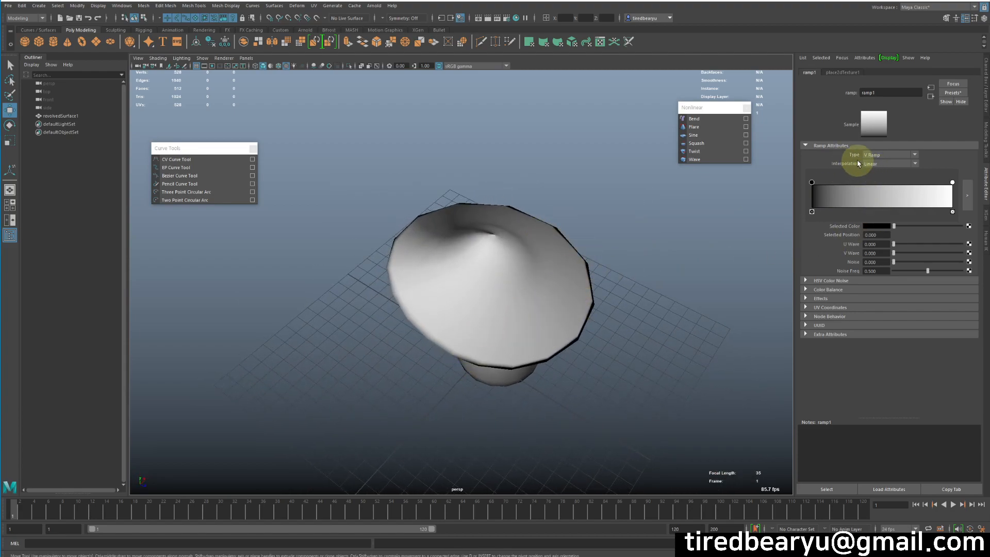
# Step: Change the ramp type to U Ramp so the gradient runs from cap to stem
pyautogui.click(888, 156)
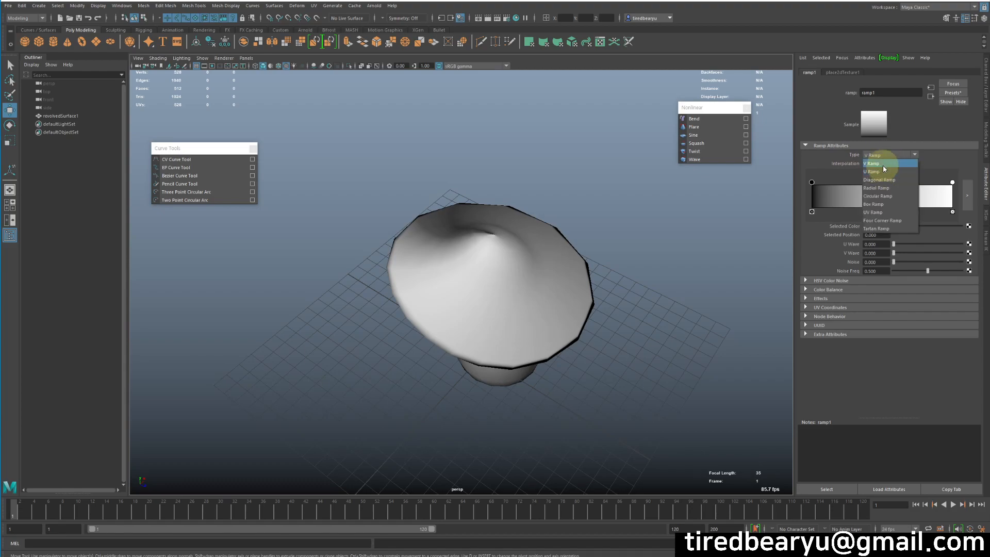
pyautogui.click(881, 171)
pyautogui.keyDown('alt'); pyautogui.moveTo(587, 281); pyautogui.dragTo(619, 248); pyautogui.keyUp('alt')
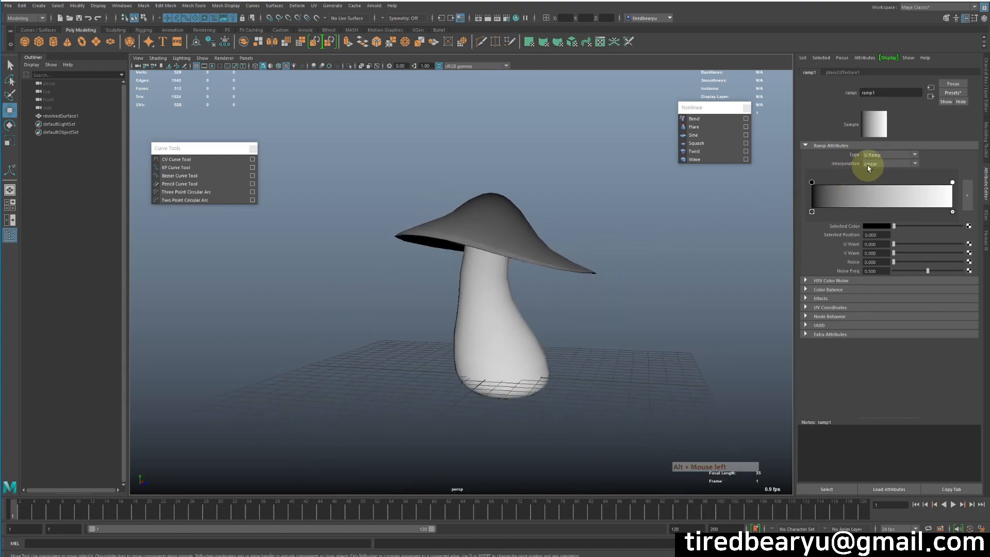
# Step: Move the ramp's black marker to about position 0.25, extending solid black over the whole cap top
pyautogui.click(812, 183)
pyautogui.moveTo(812, 182)
pyautogui.mouseDown()
pyautogui.moveTo(946, 195)
pyautogui.moveTo(829, 192)
pyautogui.mouseUp()
pyautogui.keyDown('alt'); pyautogui.moveTo(617, 227); pyautogui.dragTo(588, 234); pyautogui.keyUp('alt')
pyautogui.moveTo(828, 183); pyautogui.dragTo(849, 184)
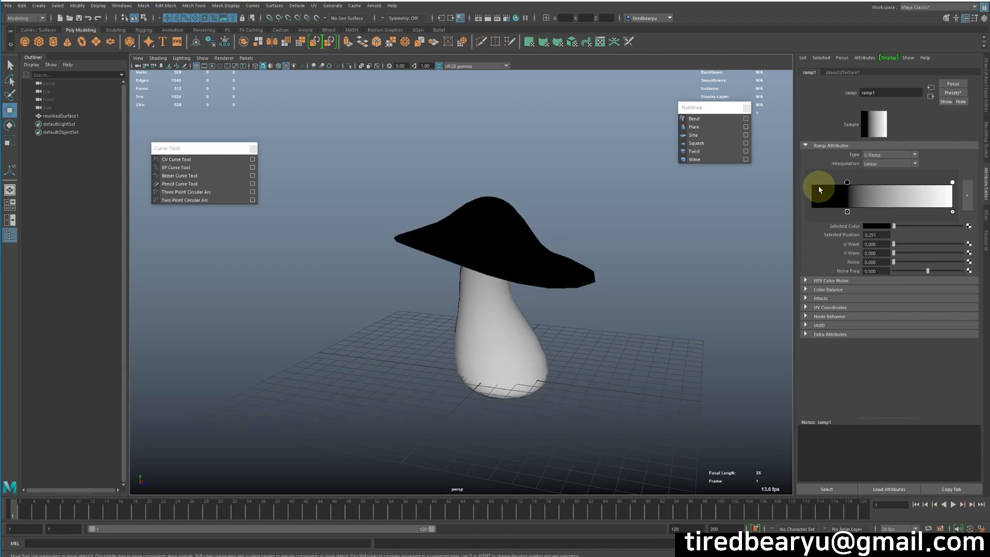
# Step: Add a red colour marker at the start of the ramp, position 0.000, for the top of the cap
pyautogui.click(875, 226)
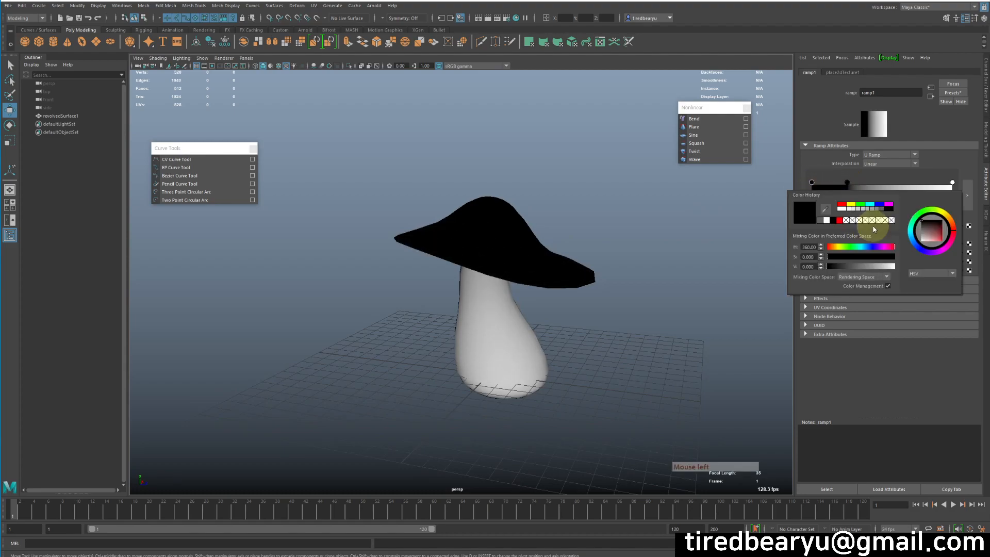
pyautogui.click(839, 221)
pyautogui.keyDown('alt'); pyautogui.moveTo(614, 246); pyautogui.dragTo(543, 261); pyautogui.keyUp('alt')
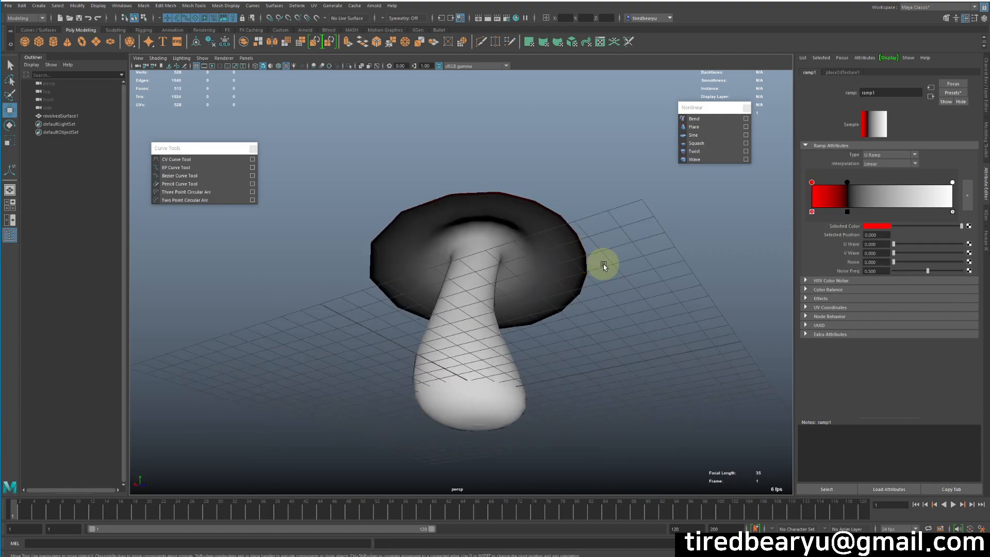
pyautogui.keyDown('alt'); pyautogui.moveTo(604, 265); pyautogui.dragTo(766, 247); pyautogui.keyUp('alt')
# Step: Move the black ramp marker to about 0.237 and map a Checker texture to its colour
pyautogui.click(845, 185)
pyautogui.click(845, 183)
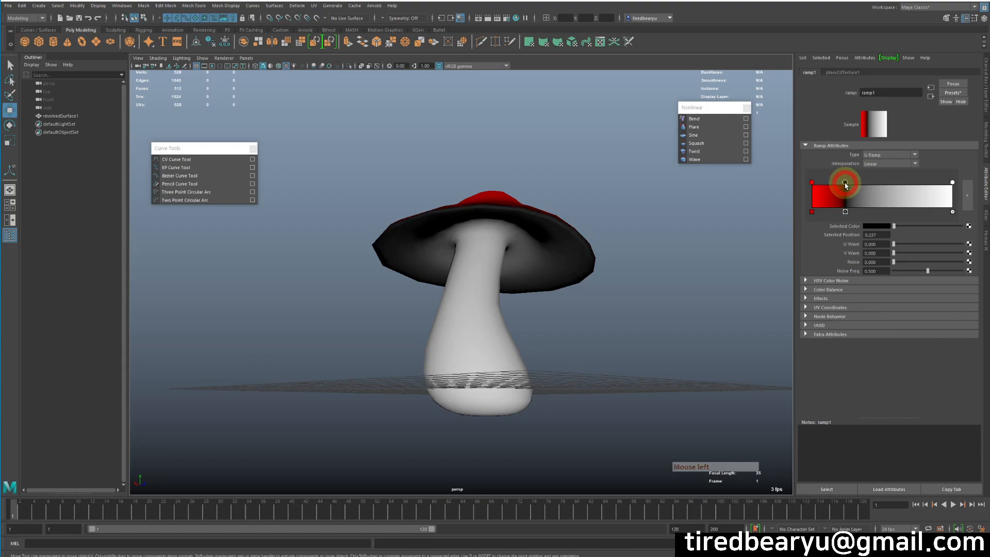
pyautogui.click(968, 227)
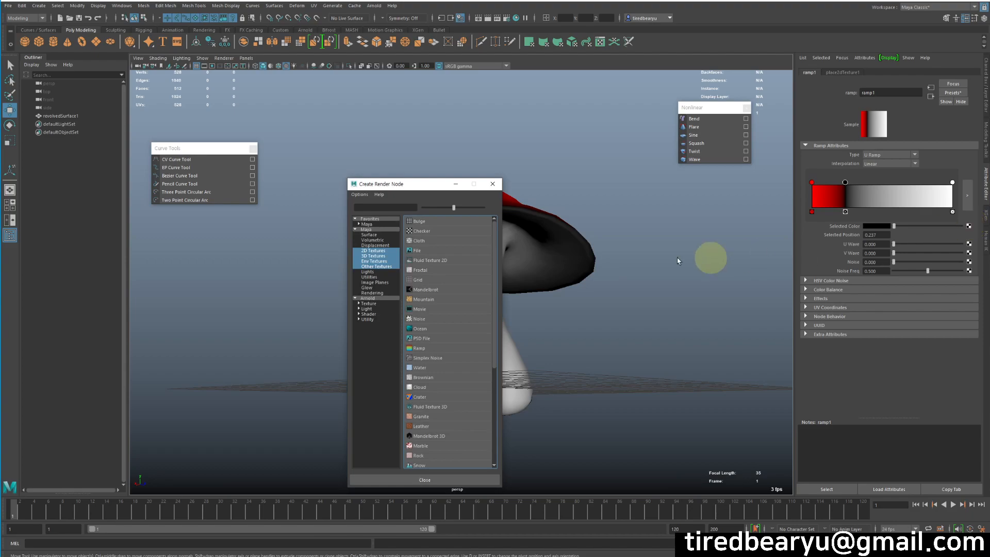
pyautogui.click(419, 233)
pyautogui.keyDown('alt'); pyautogui.moveTo(579, 250); pyautogui.dragTo(629, 278); pyautogui.keyUp('alt')
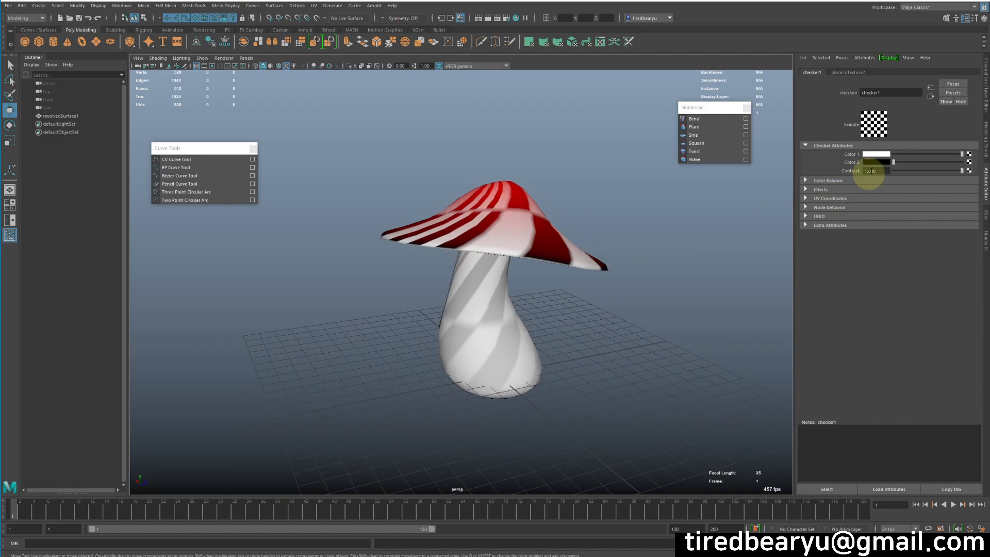
# Step: Return to the ramp's attributes and set its interpolation to None for hard colour borders
pyautogui.click(924, 100)
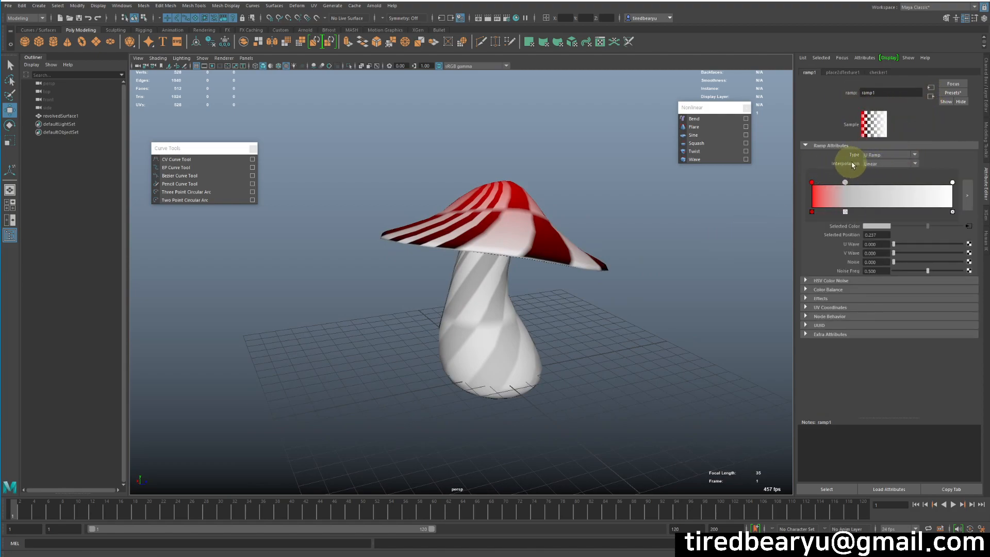
pyautogui.click(874, 165)
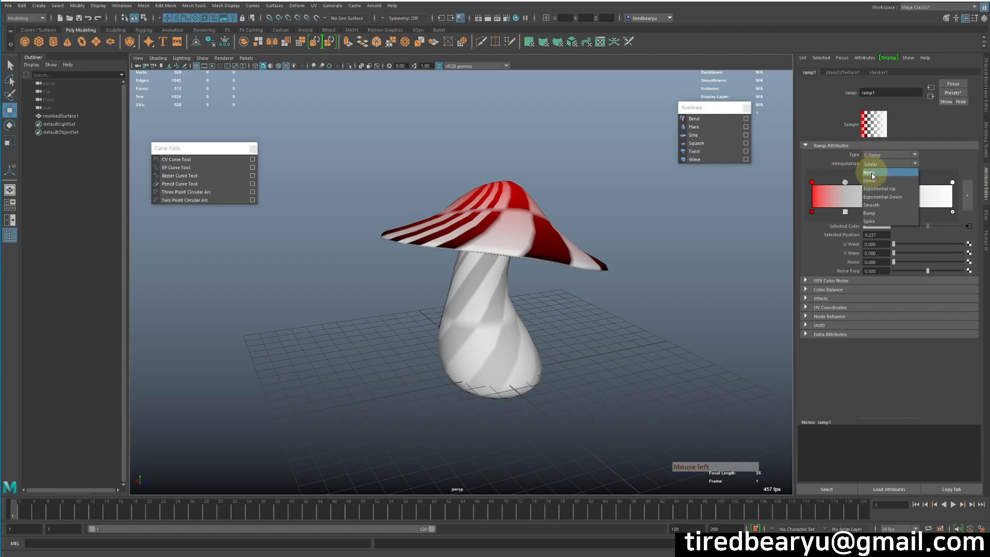
pyautogui.click(873, 176)
pyautogui.keyDown('alt'); pyautogui.moveTo(660, 237); pyautogui.dragTo(617, 227); pyautogui.keyUp('alt')
# Step: Move the white marker to about the ramp's midpoint and the checker marker to about 0.277, confining the checker to the cap's underside
pyautogui.click(843, 192)
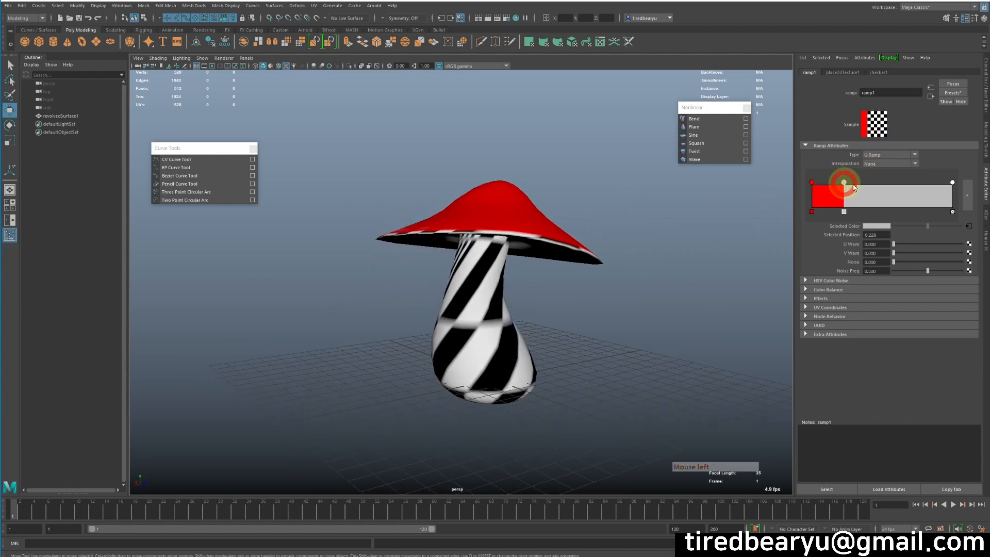
pyautogui.moveTo(955, 194); pyautogui.dragTo(885, 189)
pyautogui.keyDown('alt'); pyautogui.moveTo(635, 242); pyautogui.dragTo(559, 200); pyautogui.keyUp('alt')
pyautogui.moveTo(886, 184)
pyautogui.mouseDown()
pyautogui.moveTo(875, 184)
pyautogui.moveTo(884, 184)
pyautogui.mouseUp()
pyautogui.keyDown('alt'); pyautogui.moveTo(621, 214); pyautogui.dragTo(605, 249); pyautogui.keyUp('alt')
pyautogui.moveTo(844, 183); pyautogui.dragTo(853, 181)
pyautogui.keyDown('alt'); pyautogui.moveTo(634, 195); pyautogui.dragTo(794, 218); pyautogui.keyUp('alt')
pyautogui.moveTo(852, 183); pyautogui.dragTo(851, 183)
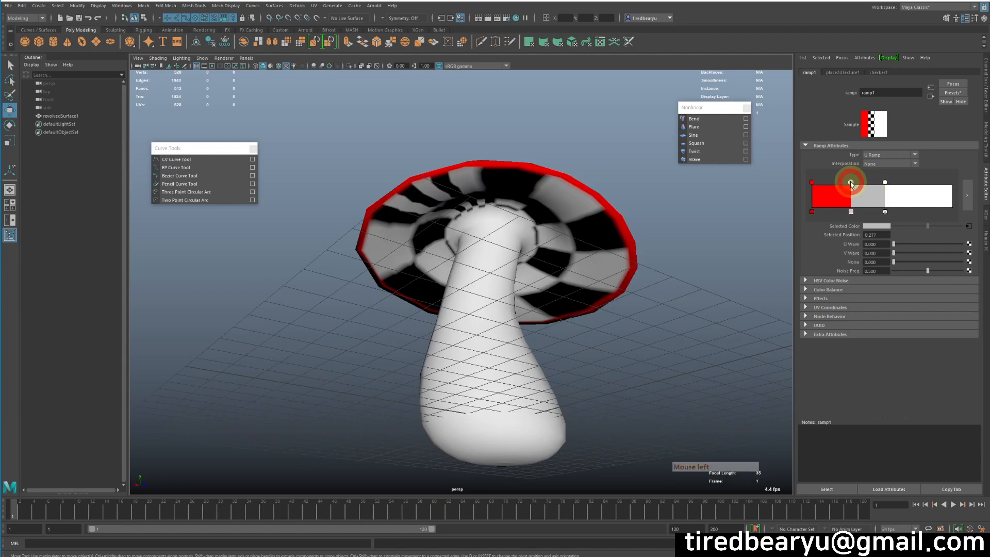
# Step: Set the checker texture's Repeat UV to 0.5 and 50 to form radial gills under the cap
pyautogui.click(968, 229)
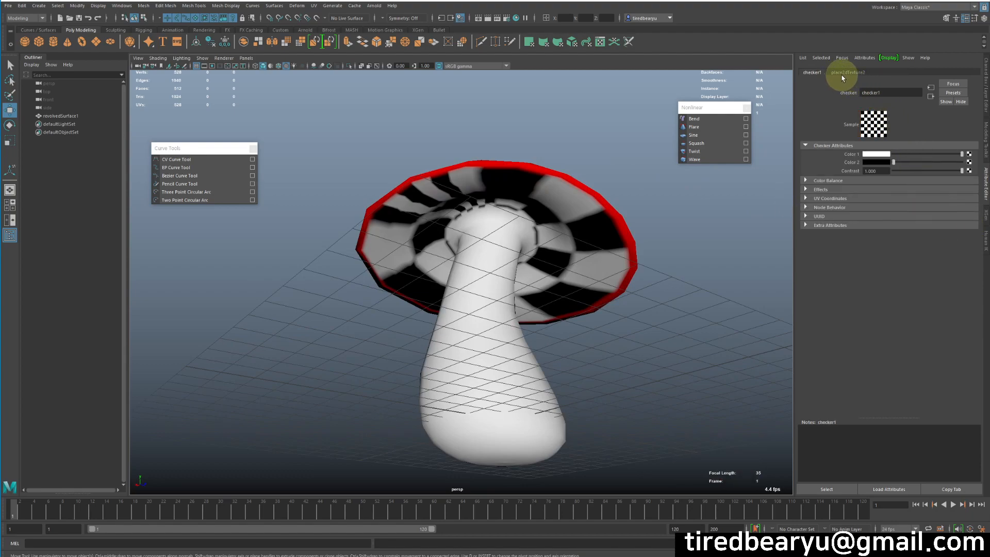
pyautogui.click(843, 74)
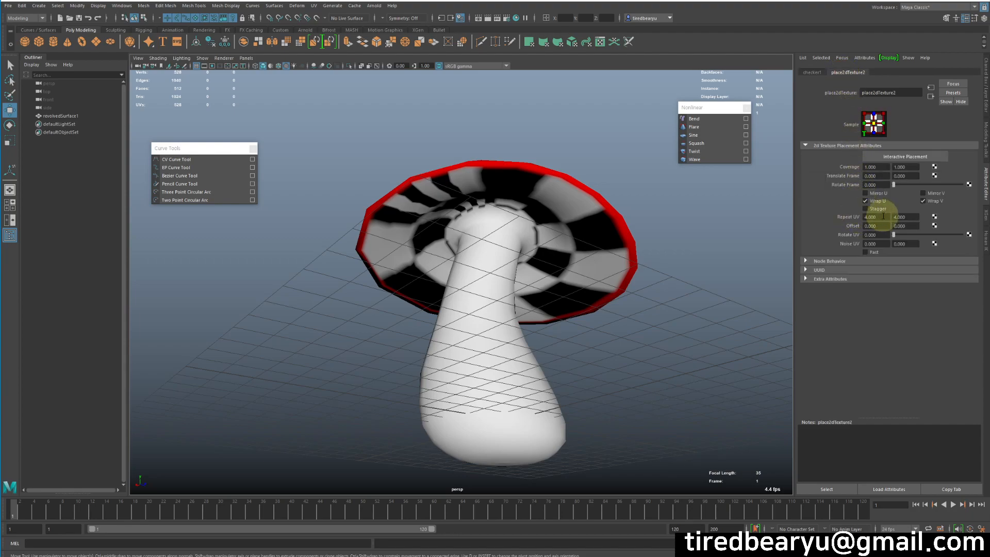
pyautogui.moveTo(882, 216); pyautogui.dragTo(820, 222)
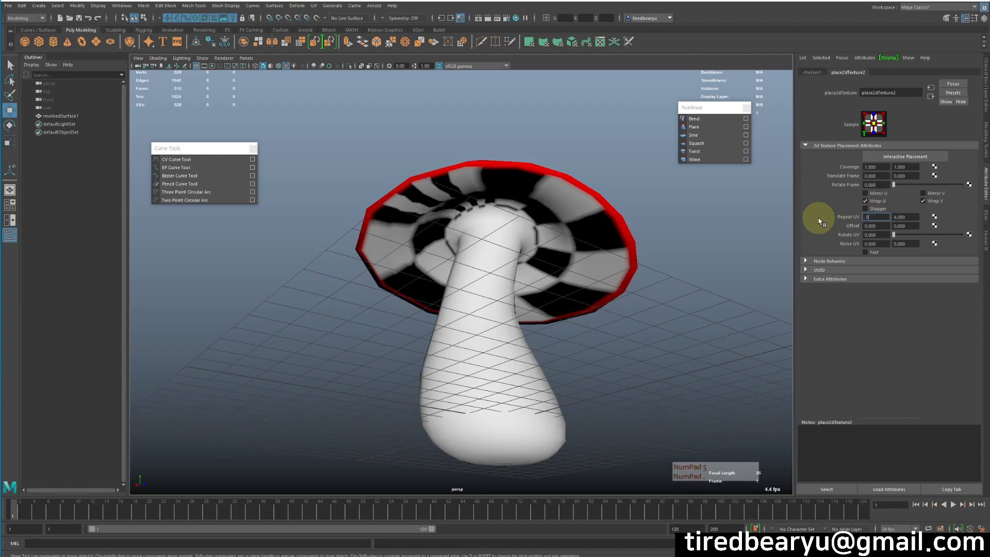
pyautogui.press('Tab')
pyautogui.write('50')
pyautogui.press('Return')
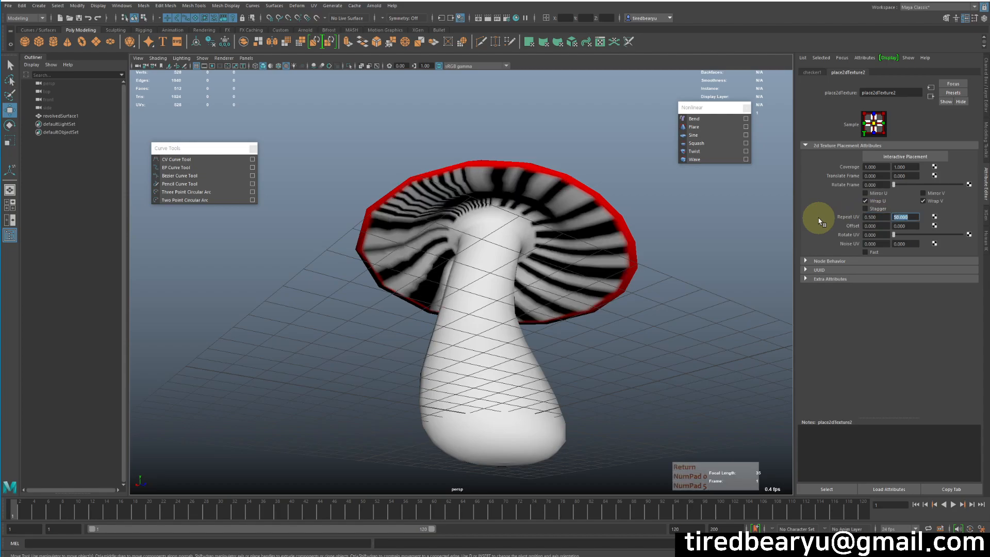
pyautogui.keyDown('alt'); pyautogui.moveTo(478, 327); pyautogui.dragTo(511, 323); pyautogui.keyUp('alt')
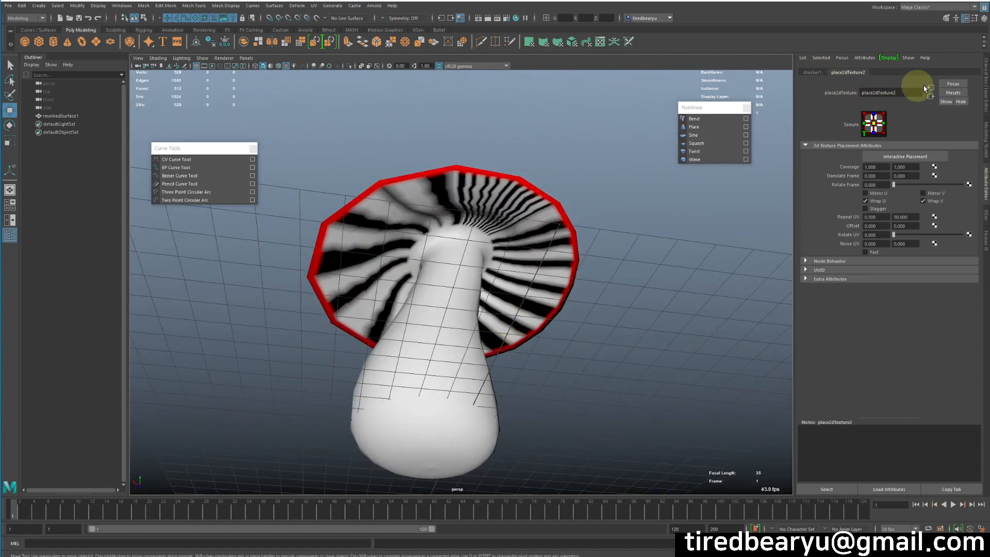
# Step: Go back to the ramp and shift its white marker slightly further along to extend the gills towards the stem
pyautogui.click(931, 97)
pyautogui.click(931, 98)
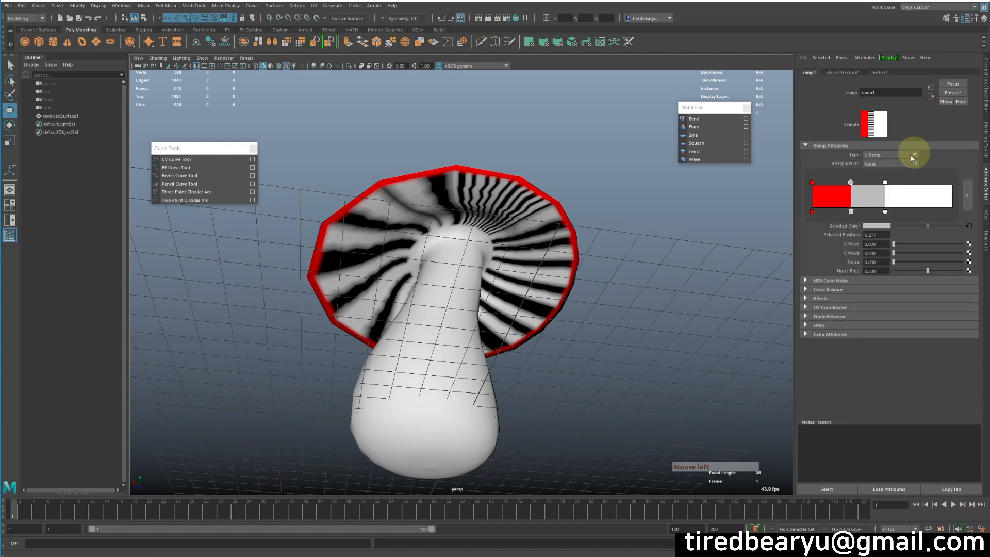
pyautogui.moveTo(885, 183); pyautogui.dragTo(898, 183)
pyautogui.keyDown('alt'); pyautogui.moveTo(634, 299); pyautogui.dragTo(702, 323); pyautogui.keyUp('alt')
# Step: Deselect the mushroom and examine its red cap, striped underside and white stem from several angles and distances
pyautogui.click(671, 323)
pyautogui.press('w')
pyautogui.keyDown('alt'); pyautogui.moveTo(601, 329); pyautogui.dragTo(671, 325, button='right'); pyautogui.keyUp('alt')
pyautogui.keyDown('alt'); pyautogui.moveTo(671, 325); pyautogui.dragTo(686, 276); pyautogui.keyUp('alt')
pyautogui.click(516, 237)
pyautogui.keyDown('alt'); pyautogui.moveTo(596, 285); pyautogui.dragTo(566, 316); pyautogui.keyUp('alt')
pyautogui.keyDown('alt'); pyautogui.moveTo(566, 316); pyautogui.dragTo(468, 297, button='right'); pyautogui.keyUp('alt')
pyautogui.keyDown('alt'); pyautogui.moveTo(469, 297); pyautogui.dragTo(598, 307); pyautogui.keyUp('alt')
pyautogui.click(599, 307)
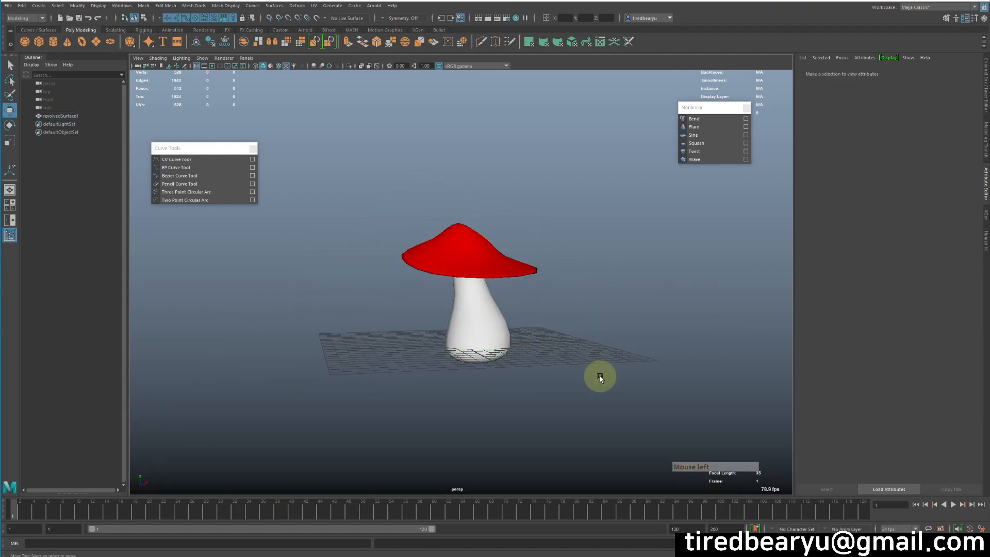
# Step: Duplicate the textured mushroom and move the copy about 13.5 units along X
pyautogui.moveTo(417, 235); pyautogui.dragTo(544, 368)
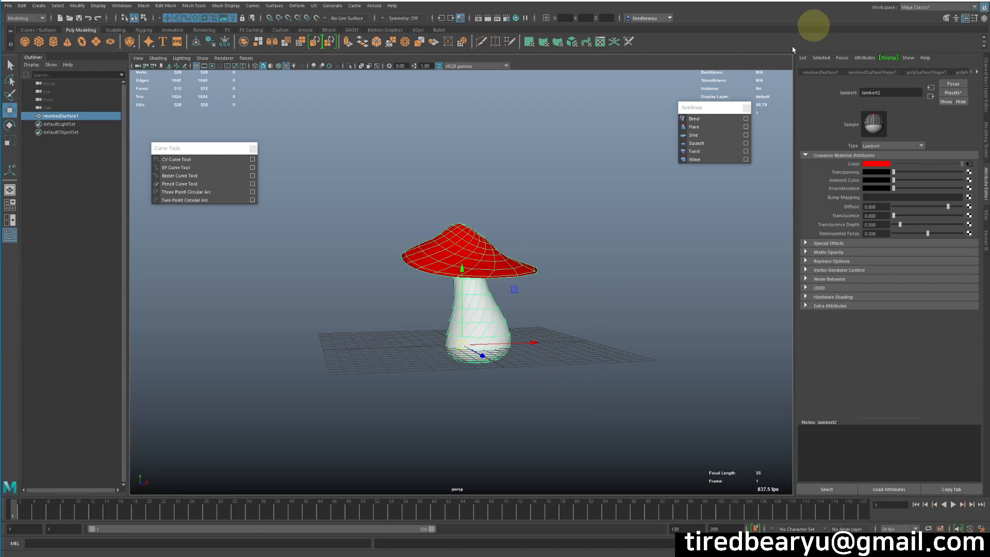
pyautogui.keyDown('alt'); pyautogui.moveTo(630, 304); pyautogui.dragTo(566, 314); pyautogui.keyUp('alt')
pyautogui.hotkey('ctrl', 'd')
pyautogui.moveTo(522, 349); pyautogui.dragTo(691, 359)
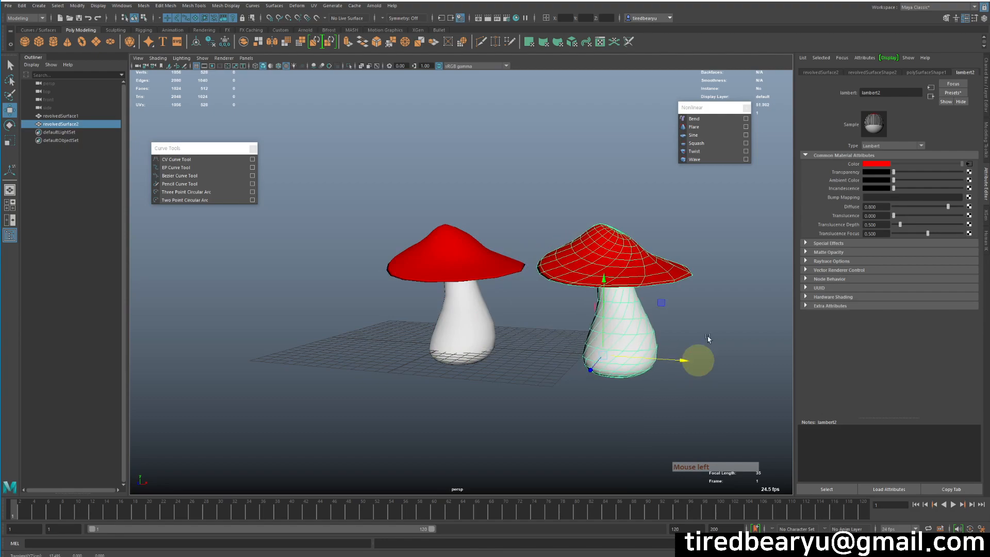
# Step: Add a Flare deformer to the copied mushroom and set its Start Flare X and Z to 0.8
pyautogui.click(713, 132)
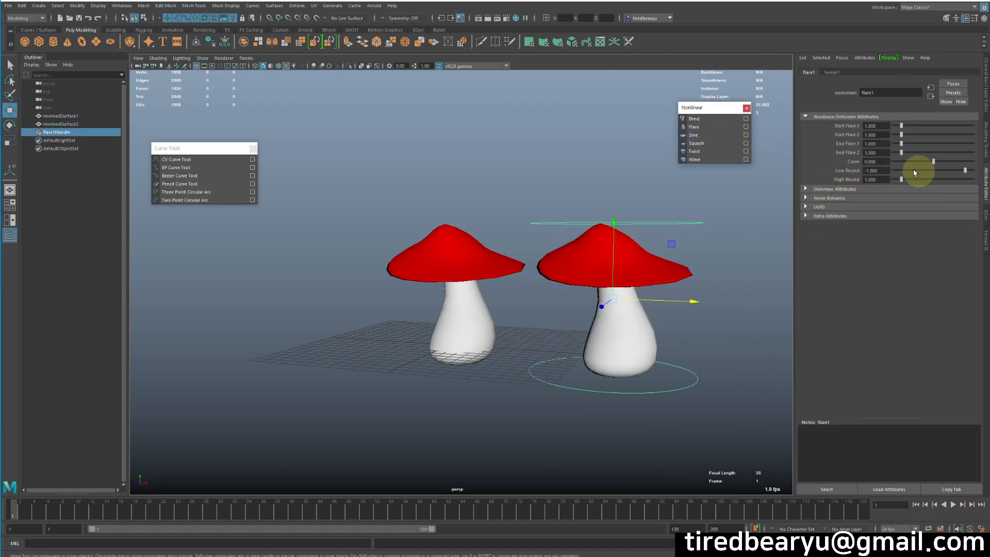
pyautogui.click(987, 103)
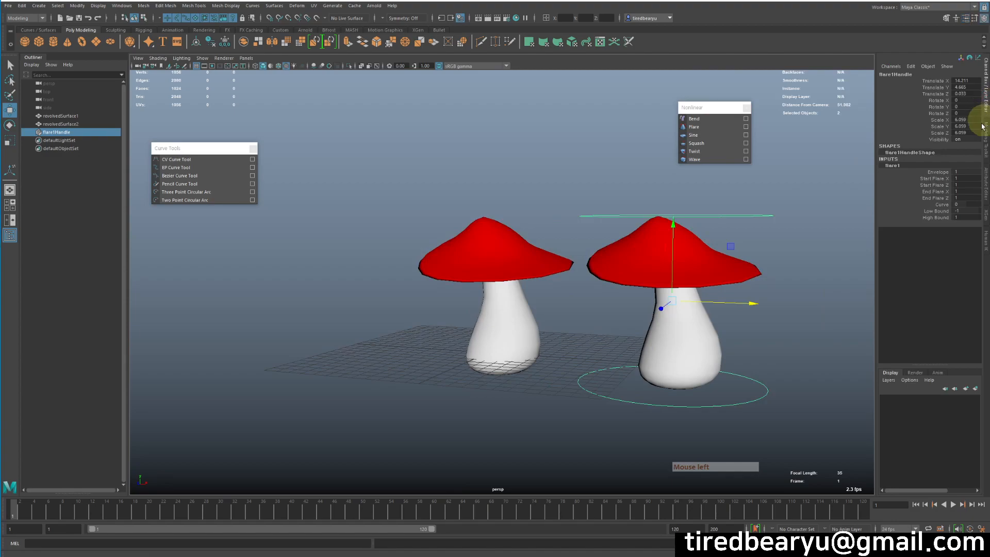
pyautogui.moveTo(935, 178); pyautogui.dragTo(935, 185)
pyautogui.moveTo(794, 222)
pyautogui.mouseDown(button='middle')
pyautogui.moveTo(772, 223)
pyautogui.moveTo(794, 222)
pyautogui.mouseUp(button='middle')
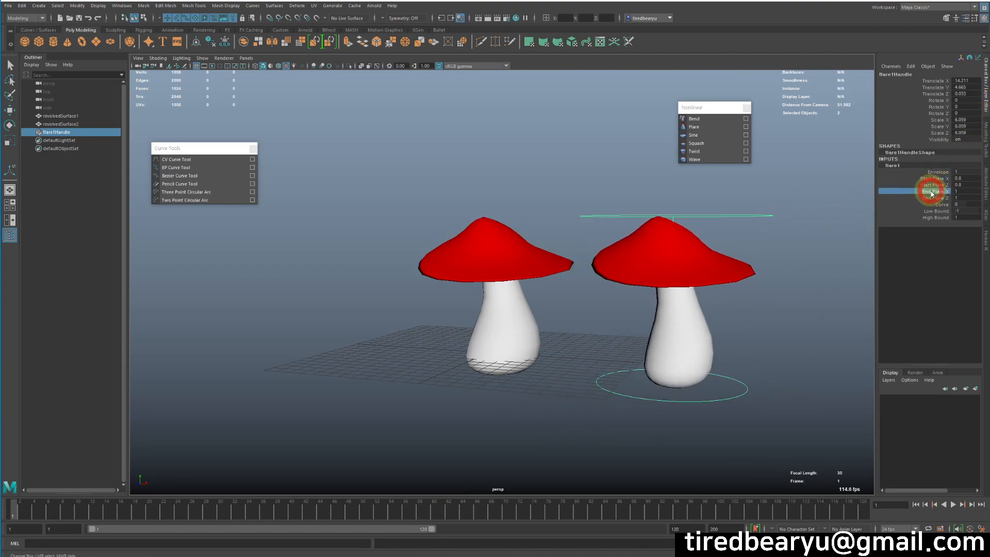
# Step: Reduce the flare's End Flare X and Z together to make the copy's cap much narrower
pyautogui.moveTo(934, 191); pyautogui.dragTo(934, 198)
pyautogui.moveTo(729, 230); pyautogui.dragTo(719, 232, button='middle')
pyautogui.keyDown('alt'); pyautogui.moveTo(778, 261); pyautogui.dragTo(745, 344); pyautogui.keyUp('alt')
# Step: Select only the copied mushroom and delete its construction history to bake in the flare
pyautogui.click(722, 325)
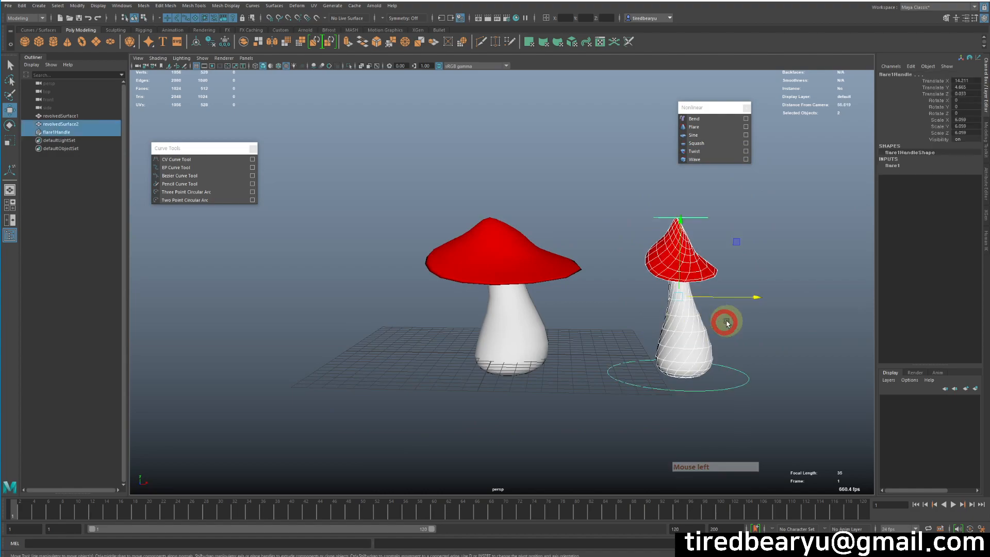
pyautogui.click(750, 258)
pyautogui.click(684, 267)
pyautogui.hotkey('shift', 'alt', 'd')
pyautogui.keyDown('alt'); pyautogui.moveTo(792, 281); pyautogui.dragTo(800, 344); pyautogui.keyUp('alt')
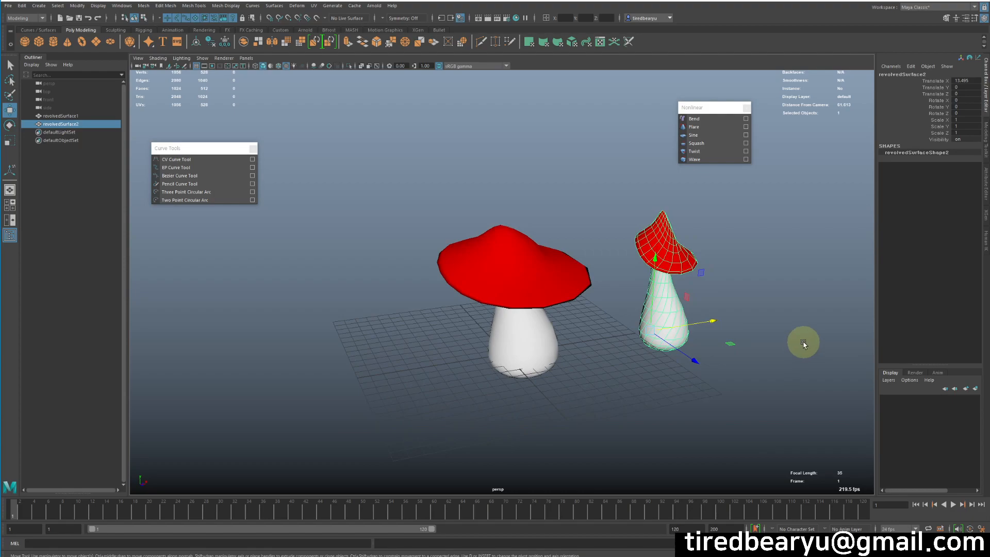